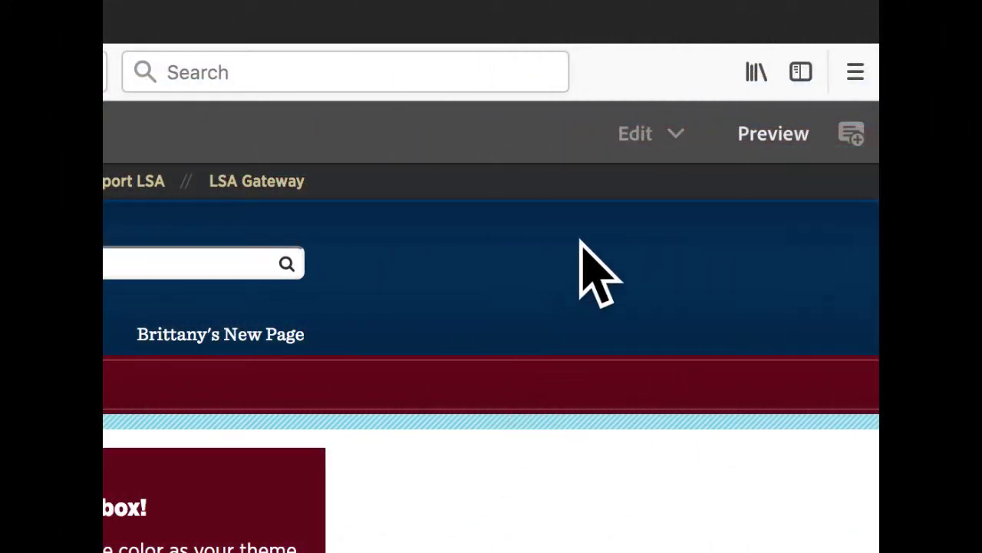
- Switch the New Page for Video page from Preview to Edit mode
left_click(634, 135)
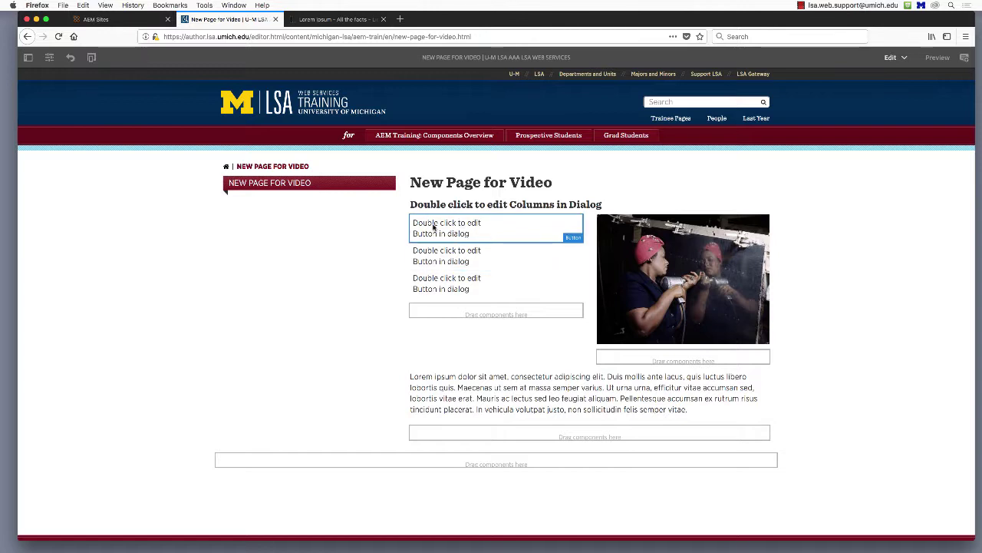
left_click(434, 227)
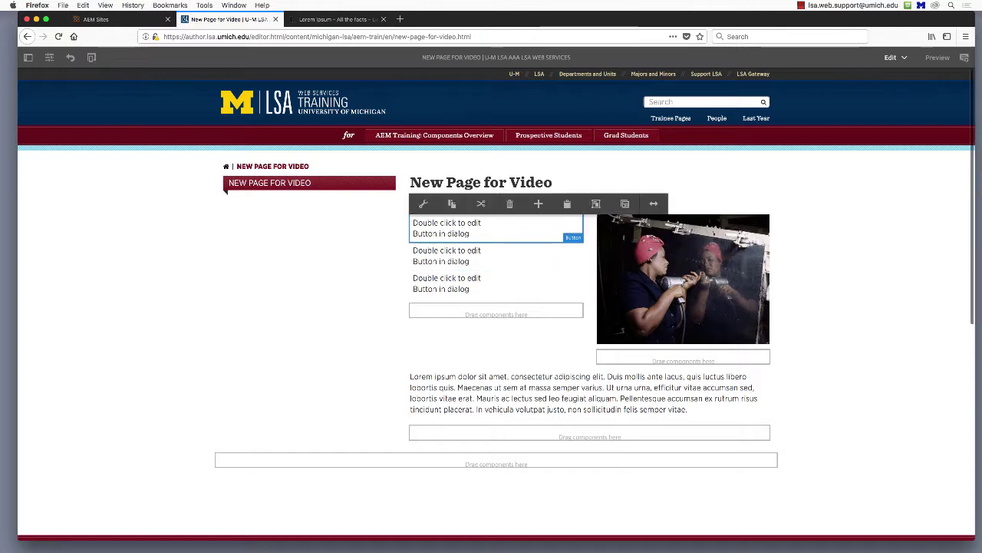
left_click(424, 205)
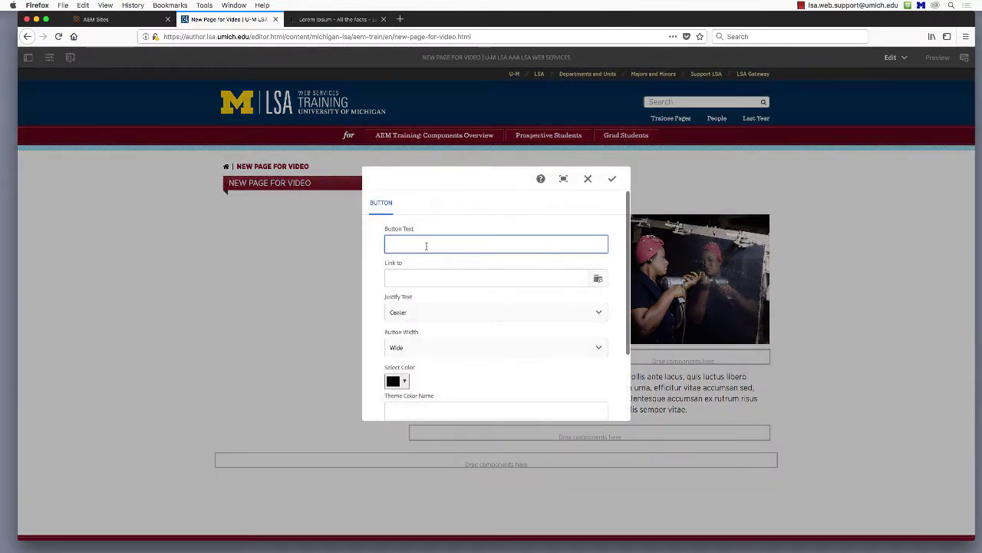
type("Click here for grad students page")
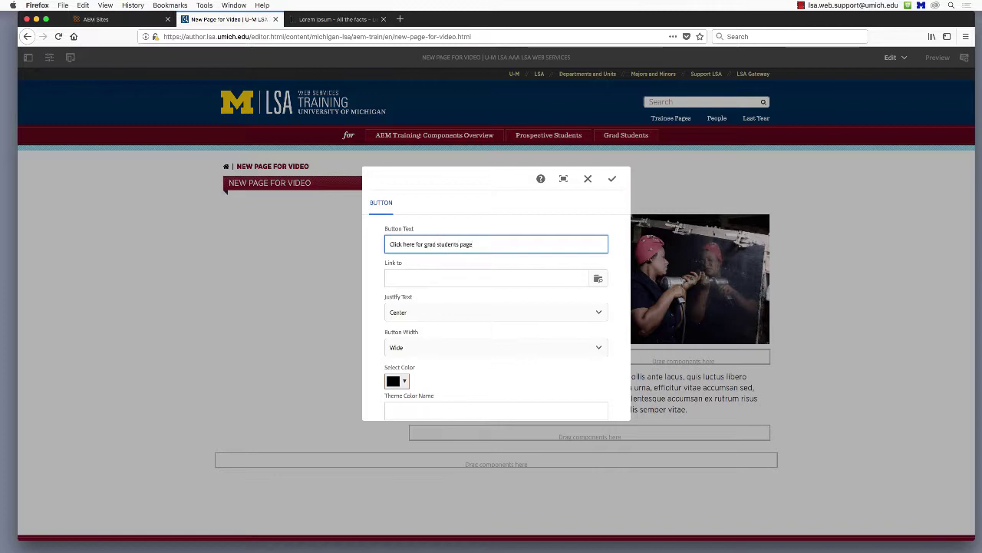
key("BackSpace")
key("BackSpace")
key("BackSpace")
key("BackSpace")
key("BackSpace")
key("BackSpace")
key("BackSpace")
key("BackSpace")
key("BackSpace")
key("BackSpace")
key("BackSpace")
key("BackSpace")
key("BackSpace")
key("BackSpace")
key("BackSpace")
left_click(377, 257)
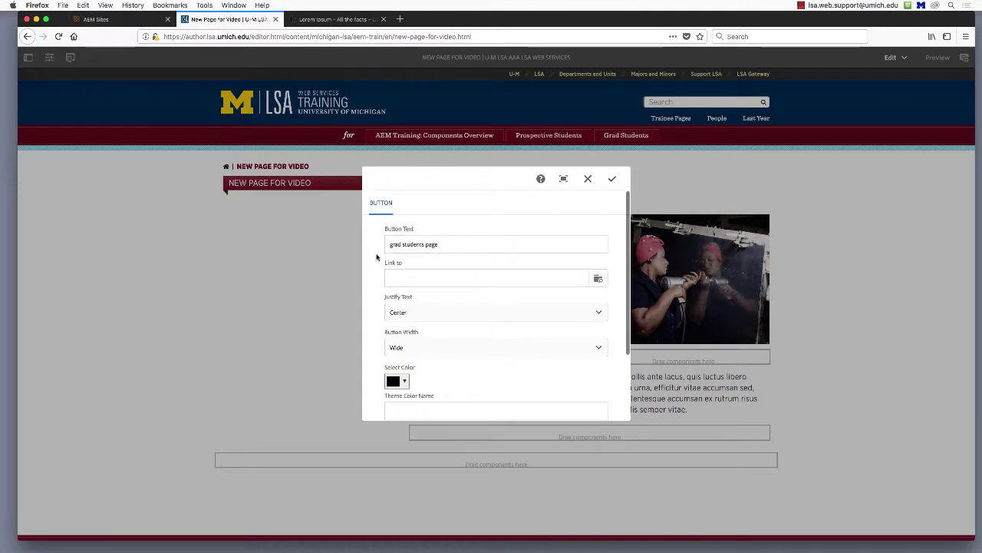
left_click(411, 277)
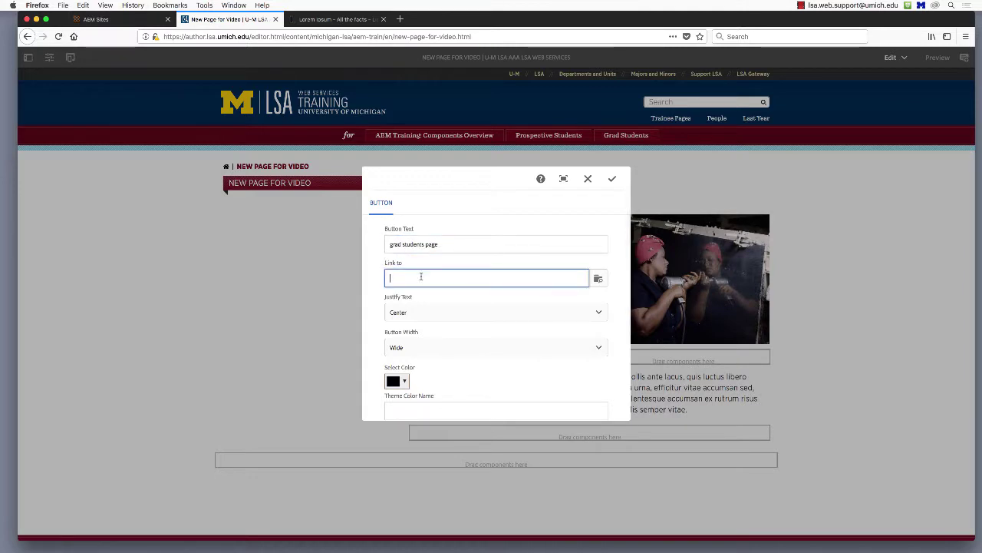
type("https://lipsum.com/")
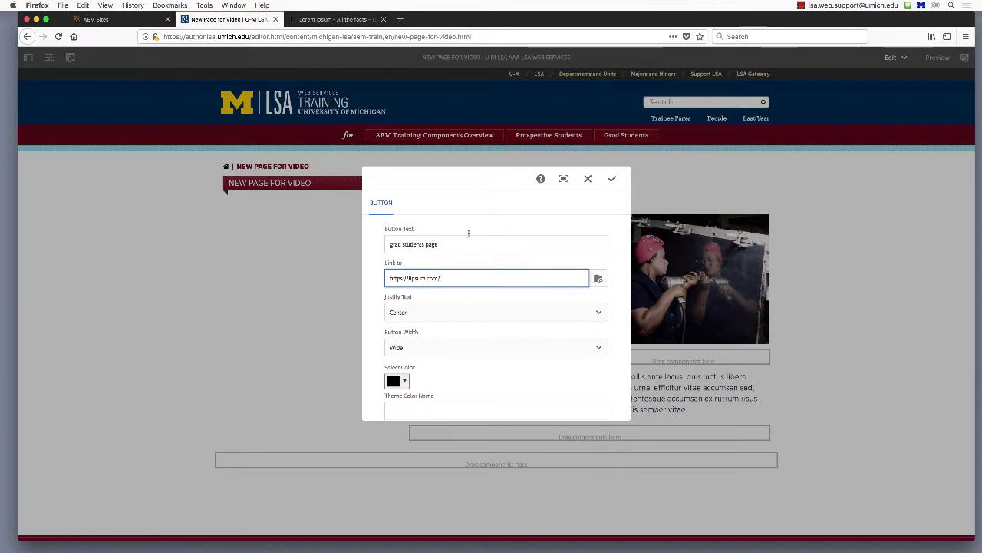
left_click(614, 180)
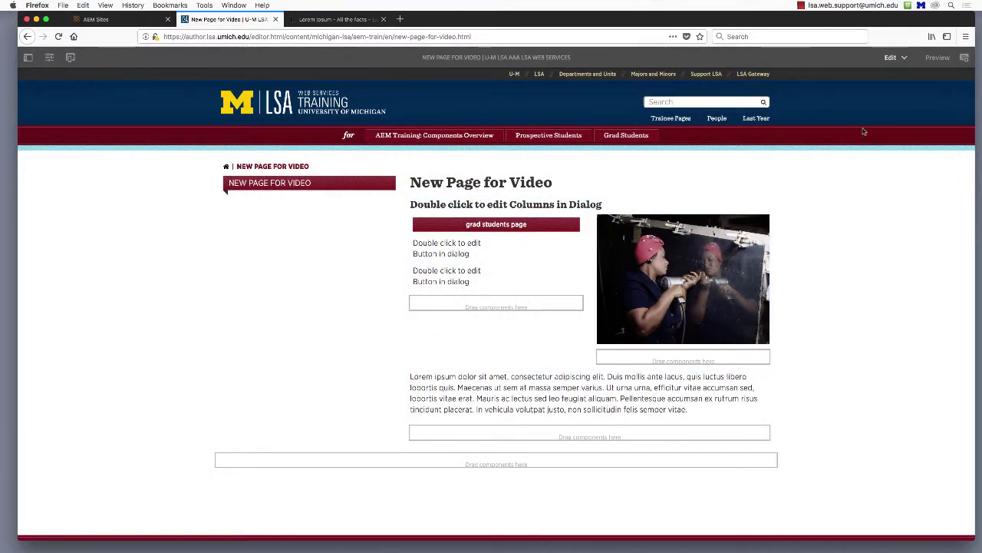
left_click(936, 61)
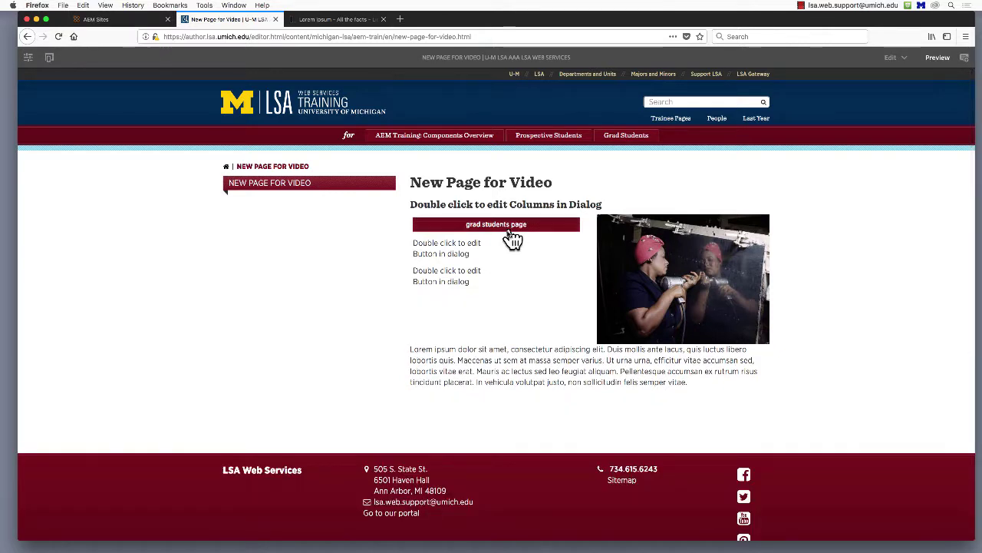
- Return to Edit mode and label the second button 'hello'
left_click(892, 61)
left_click(441, 252)
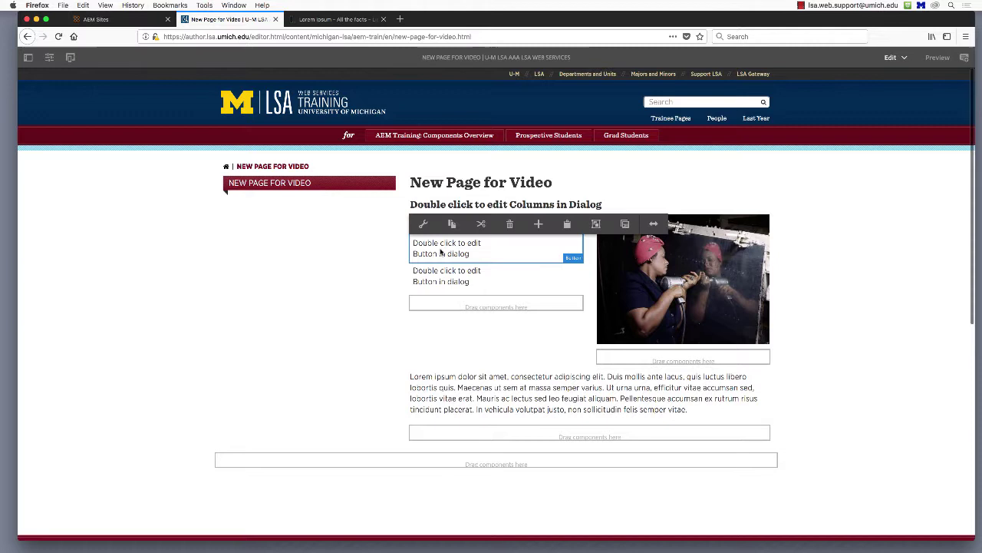
left_click(424, 224)
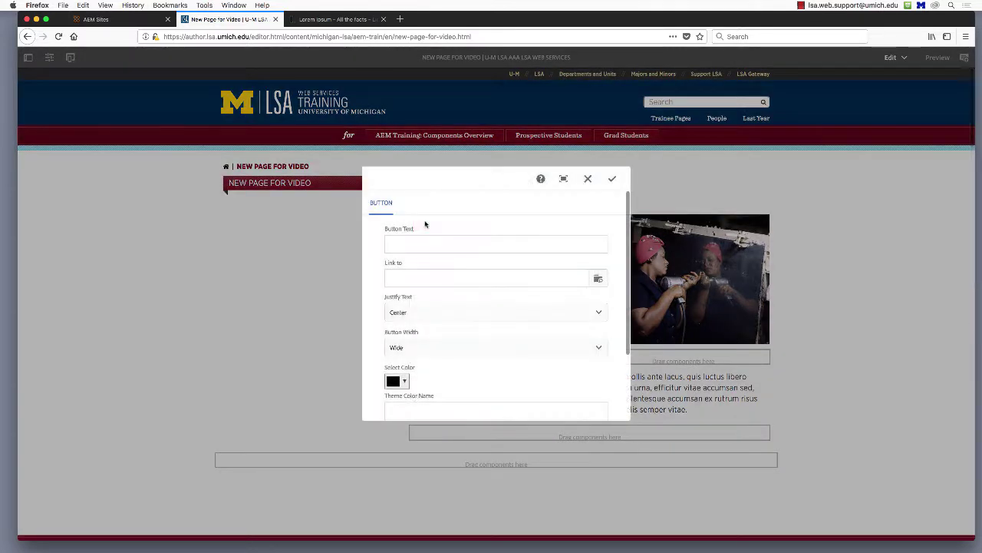
left_click(418, 240)
type("hello")
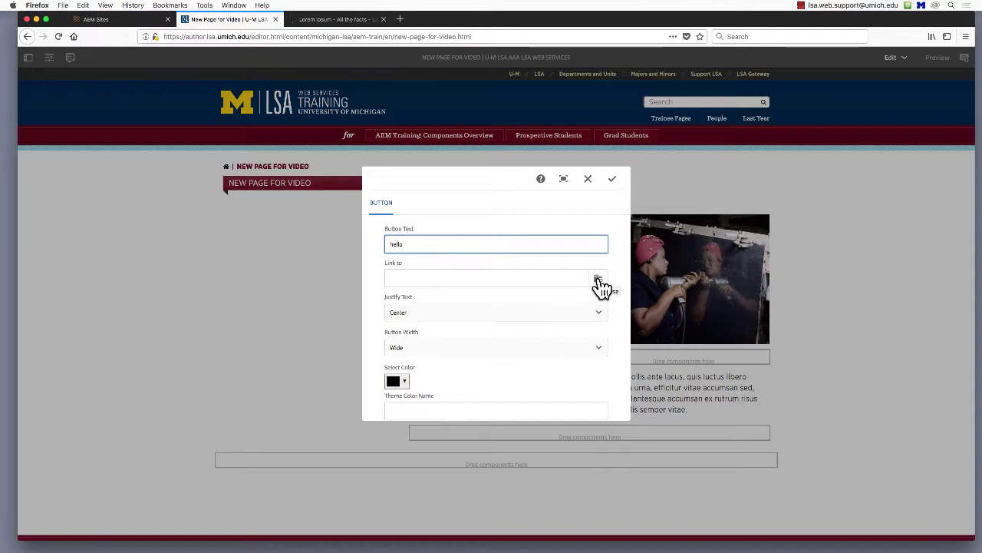
- Link the hello button to the AAAEM Training Site's Grad Students page
left_click(598, 281)
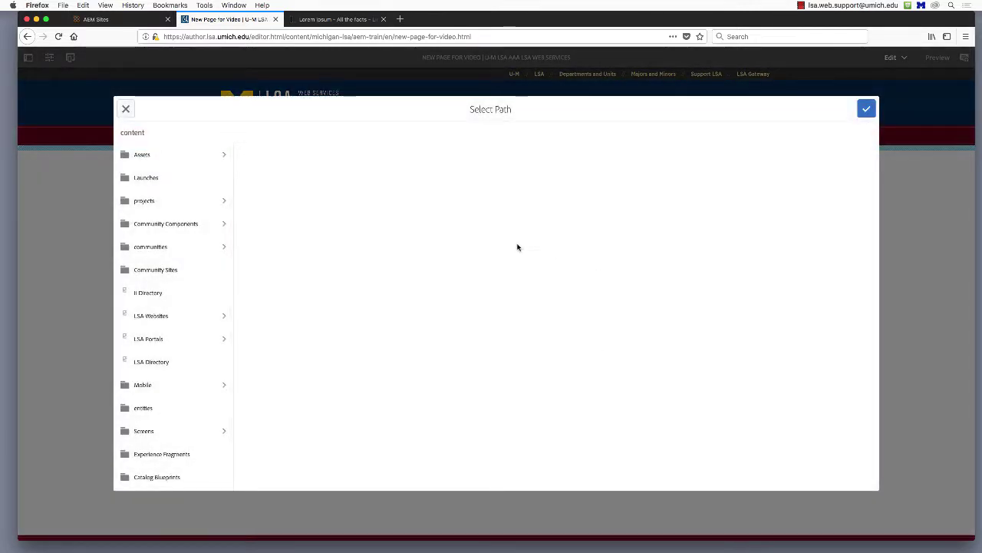
left_click(212, 316)
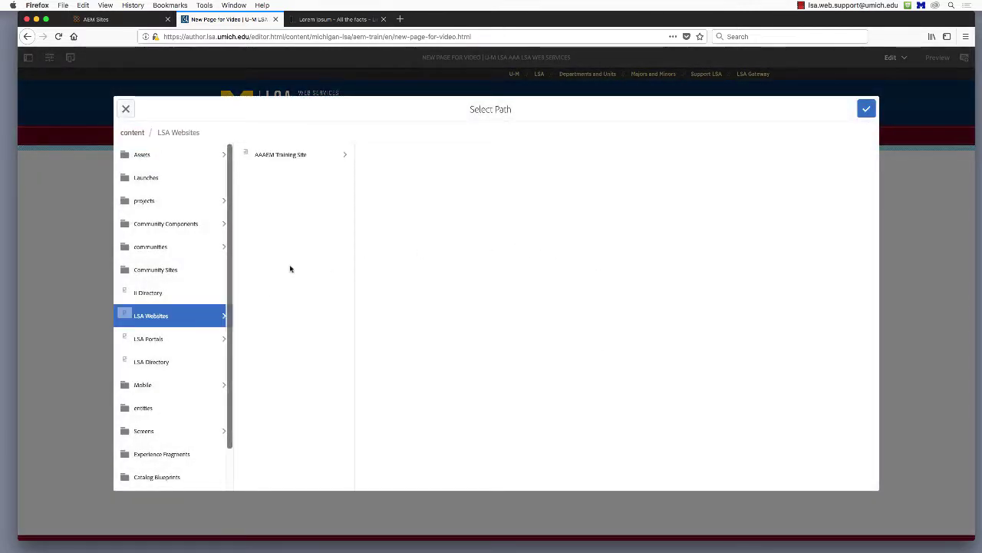
left_click(342, 159)
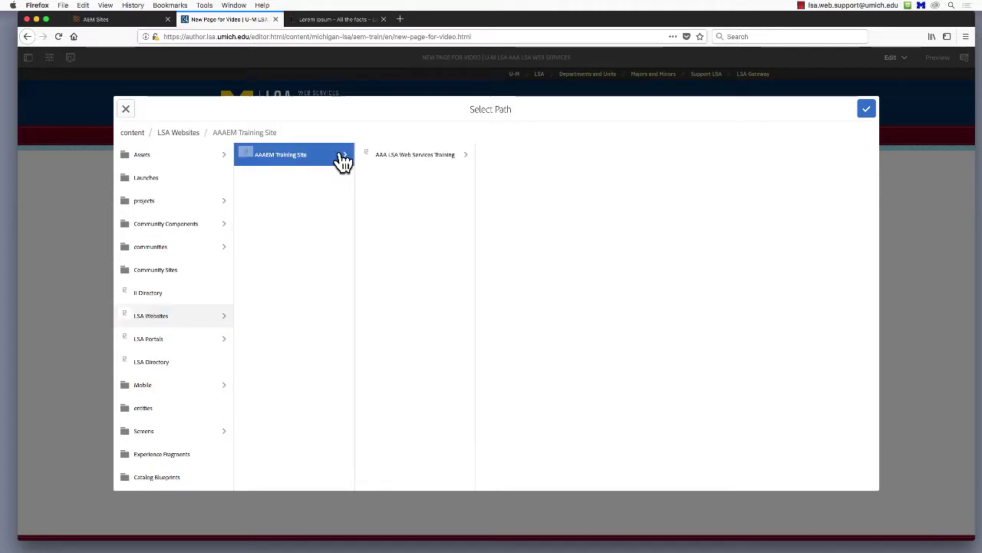
left_click(458, 163)
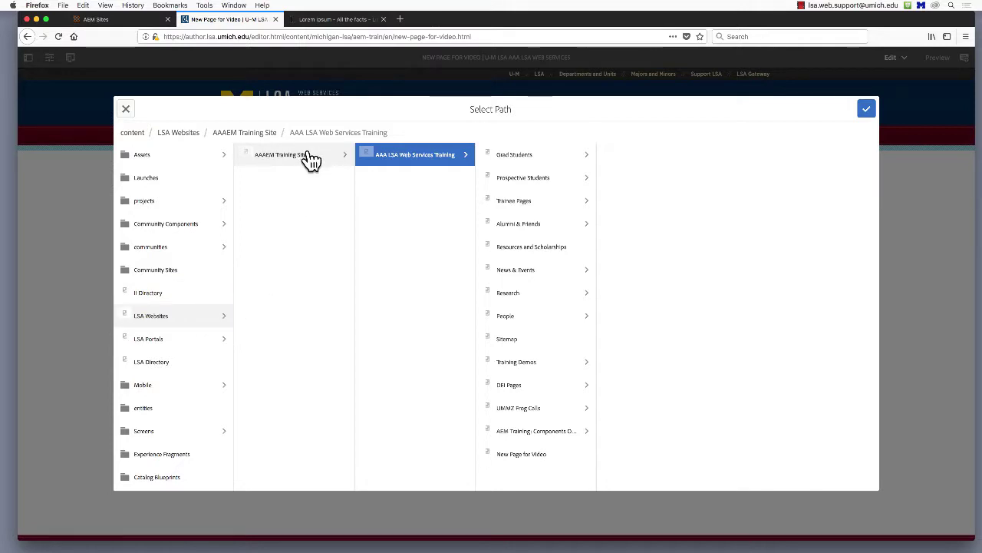
left_click(492, 160)
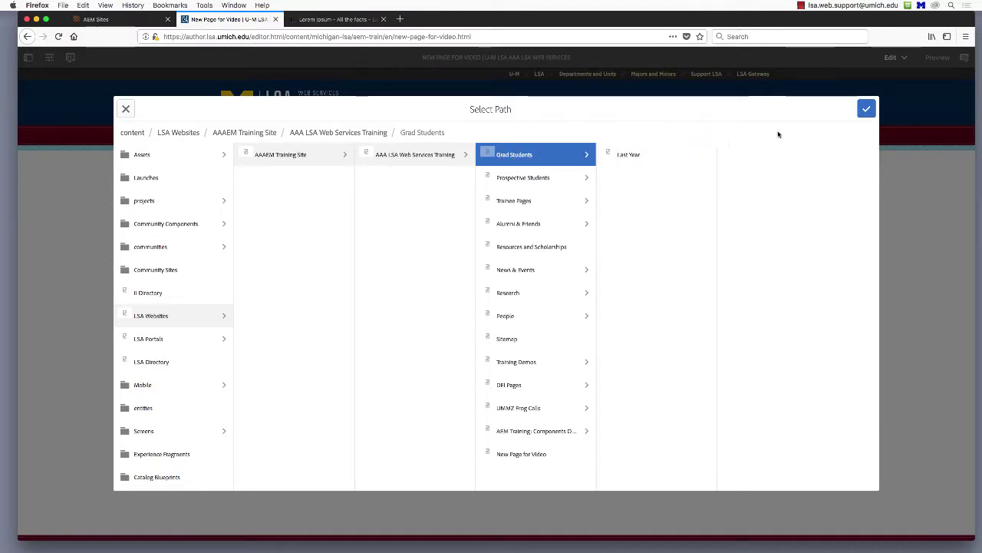
left_click(867, 114)
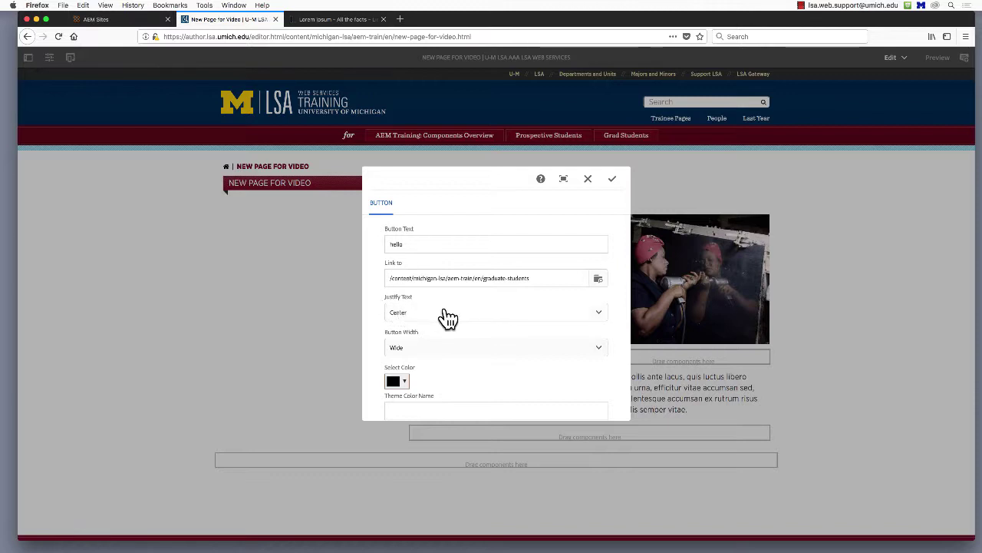
- Save the hello button, then label the third button 'pdf application'
left_click(612, 178)
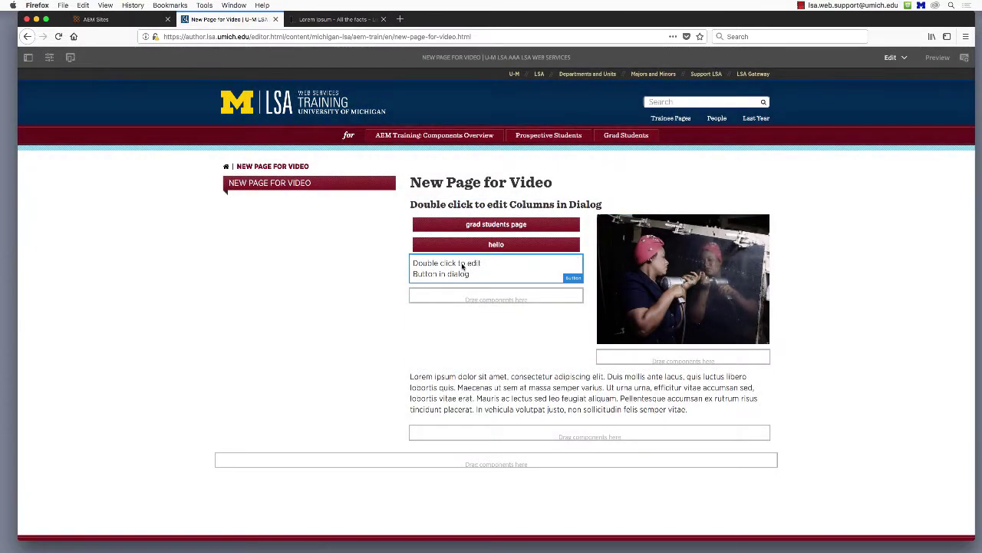
left_click(456, 269)
left_click(418, 243)
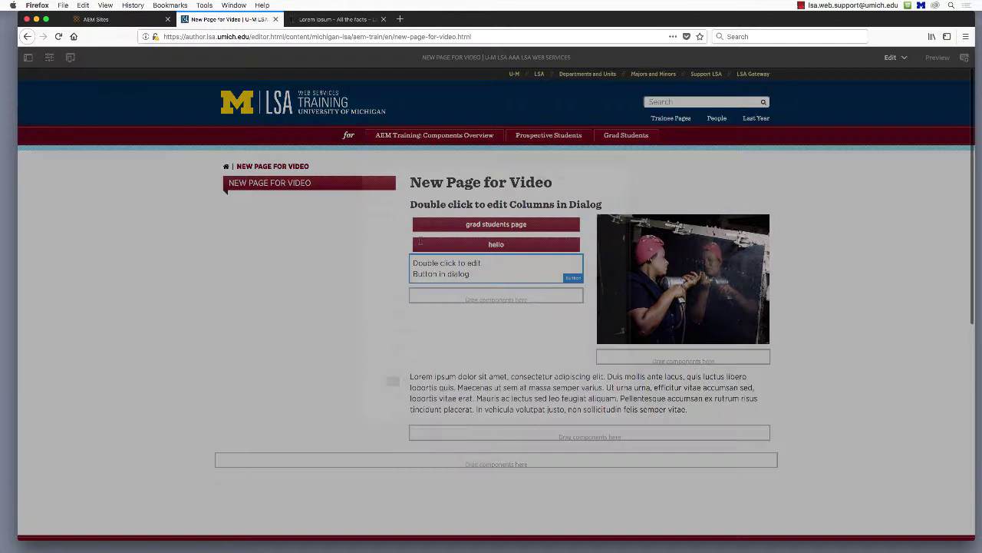
left_click(420, 240)
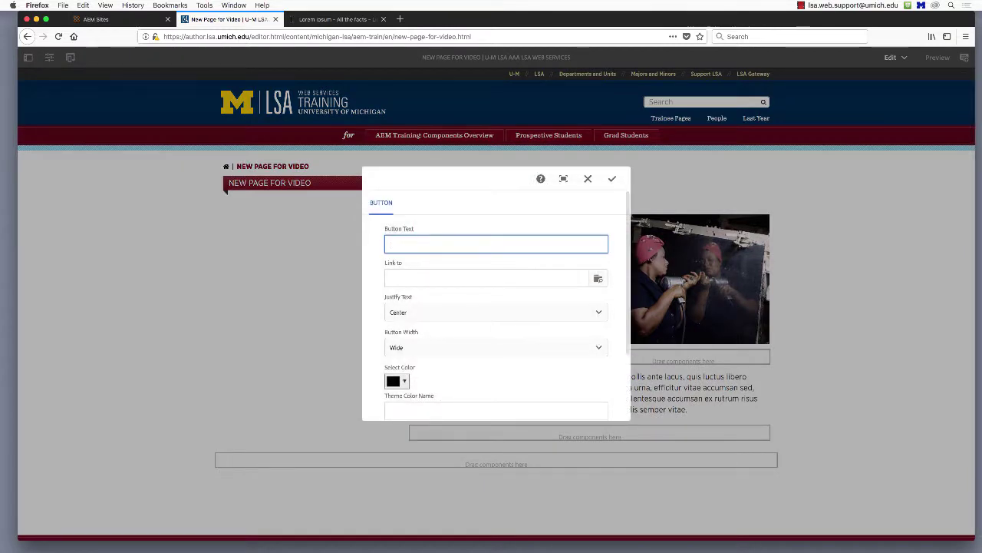
type("pd")
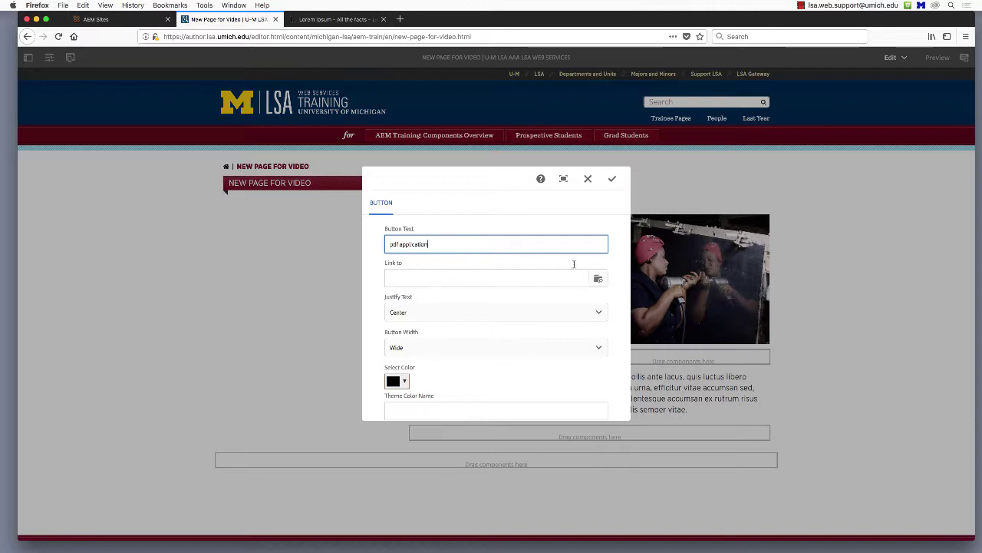
type("f application")
- Link the pdf application button to the Testing Accommodation Center Rules and Regulations document
left_click(598, 277)
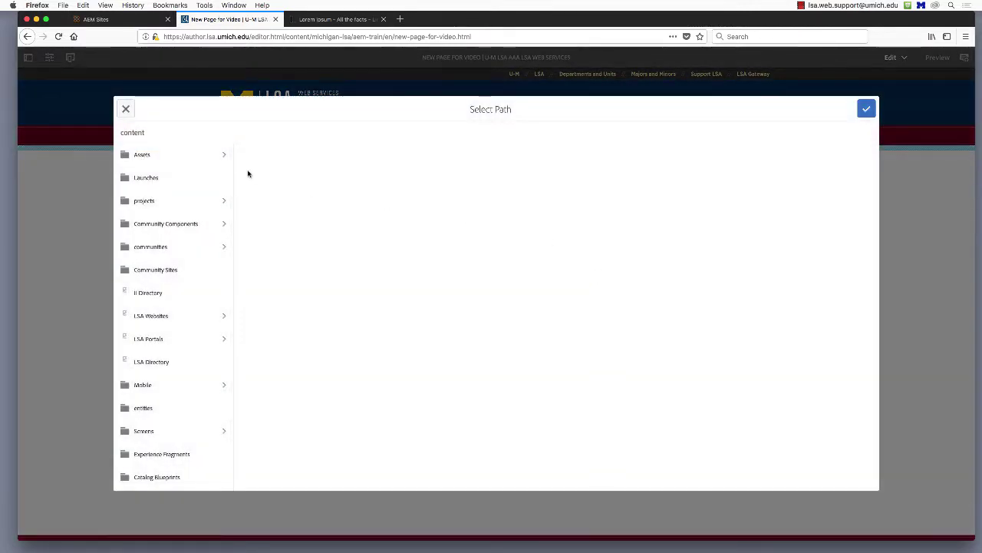
left_click(224, 159)
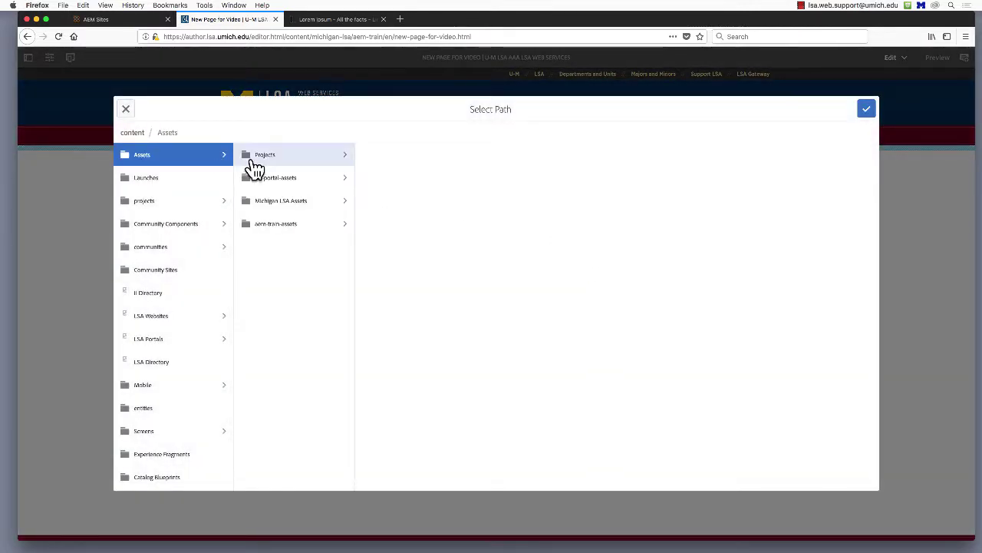
left_click(344, 227)
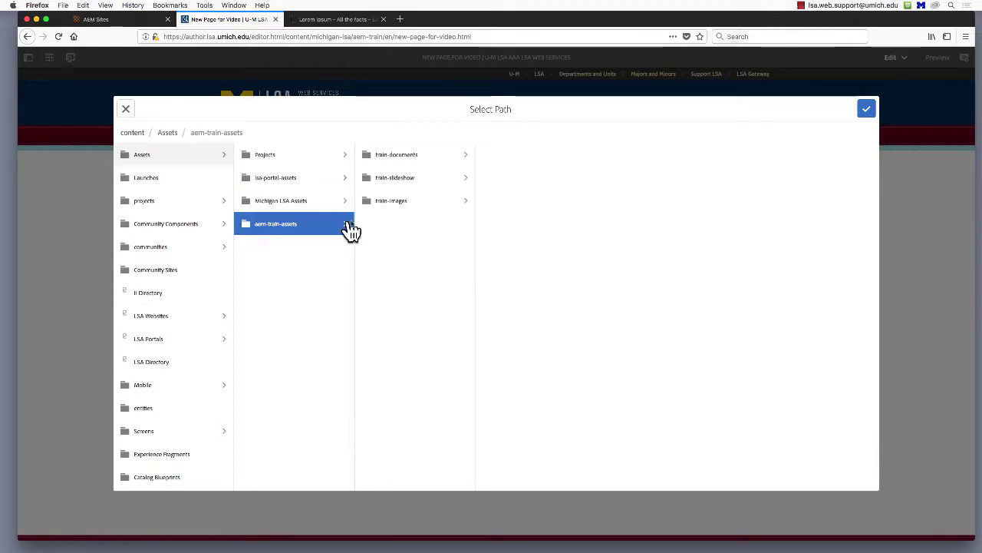
left_click(447, 160)
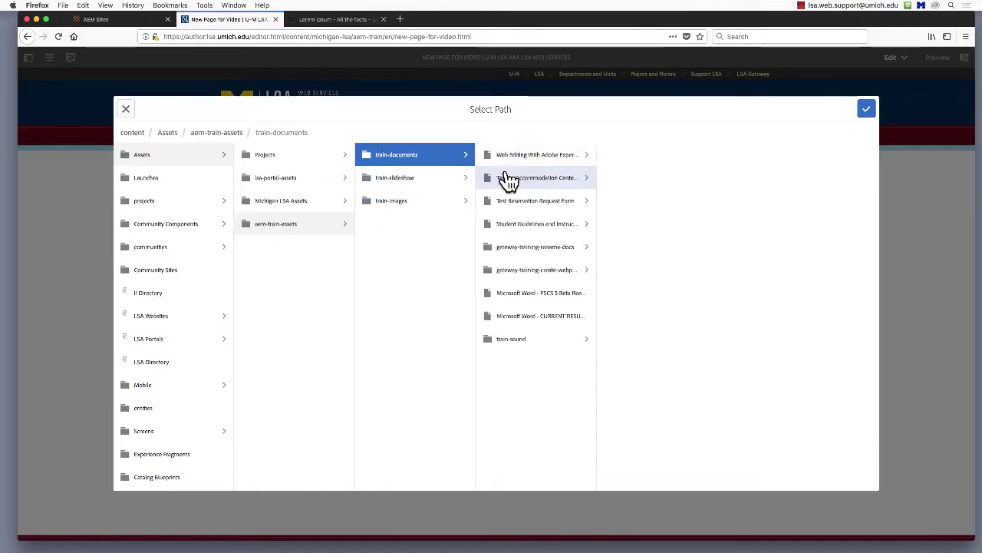
left_click(487, 184)
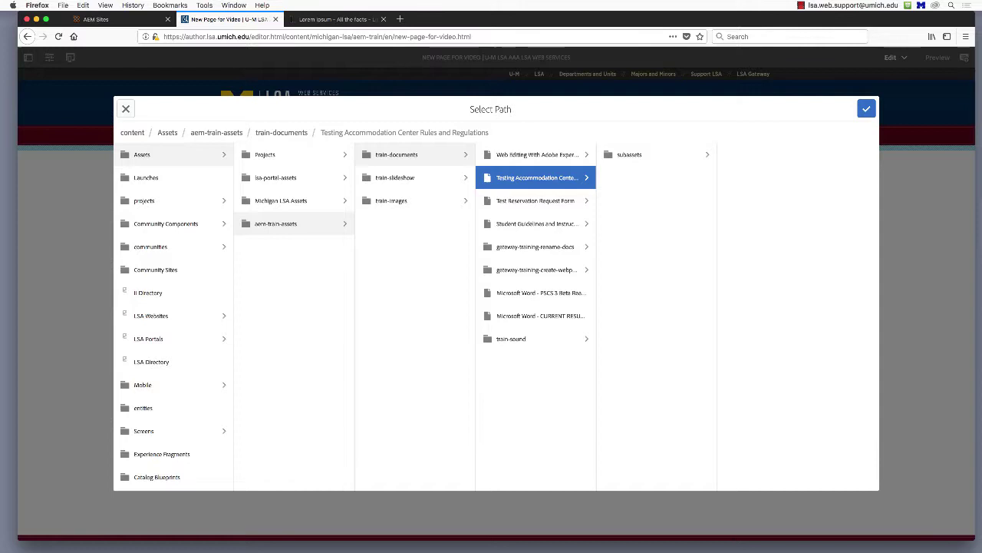
left_click(866, 111)
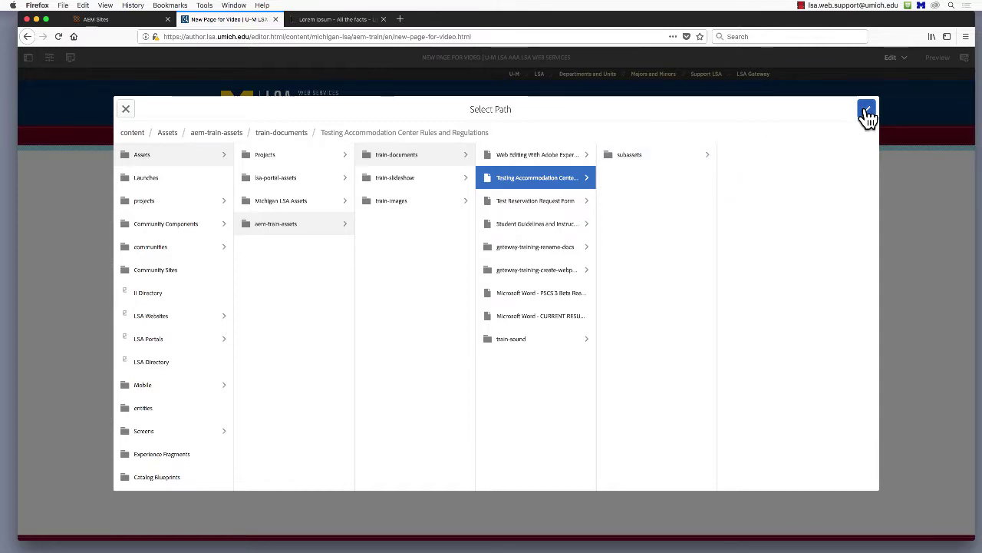
left_click(563, 279)
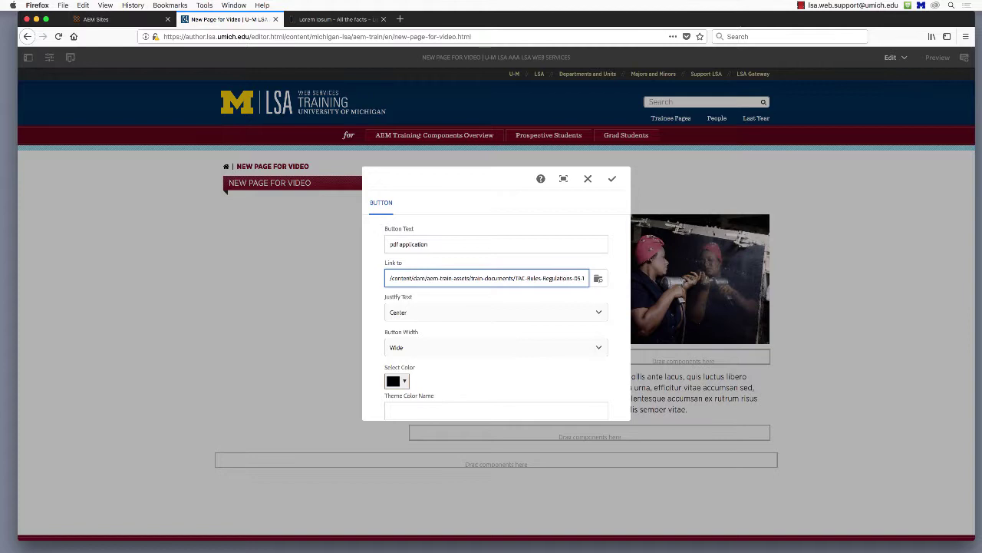
- Save the pdf application button, then keep the grad students page button centred and wide
left_click(612, 178)
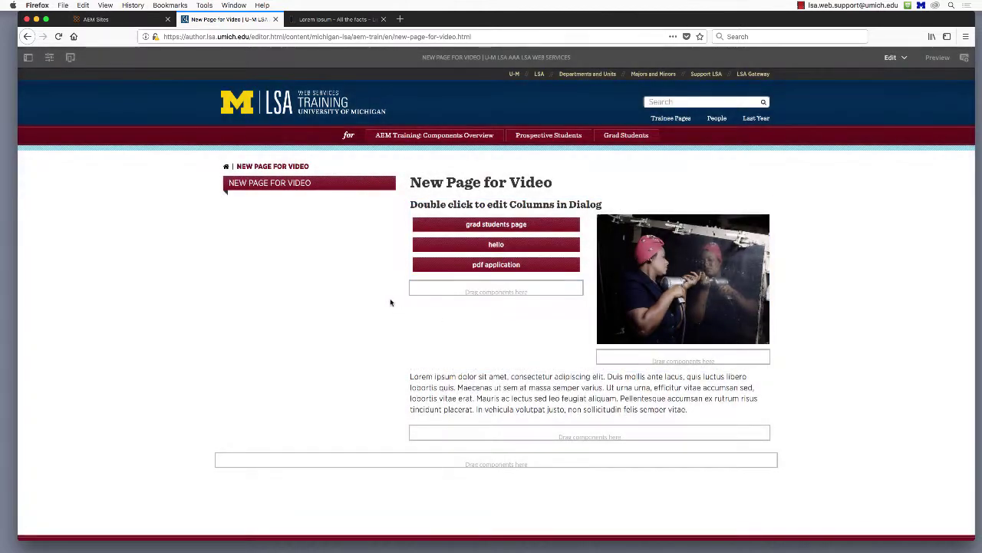
left_click(450, 226)
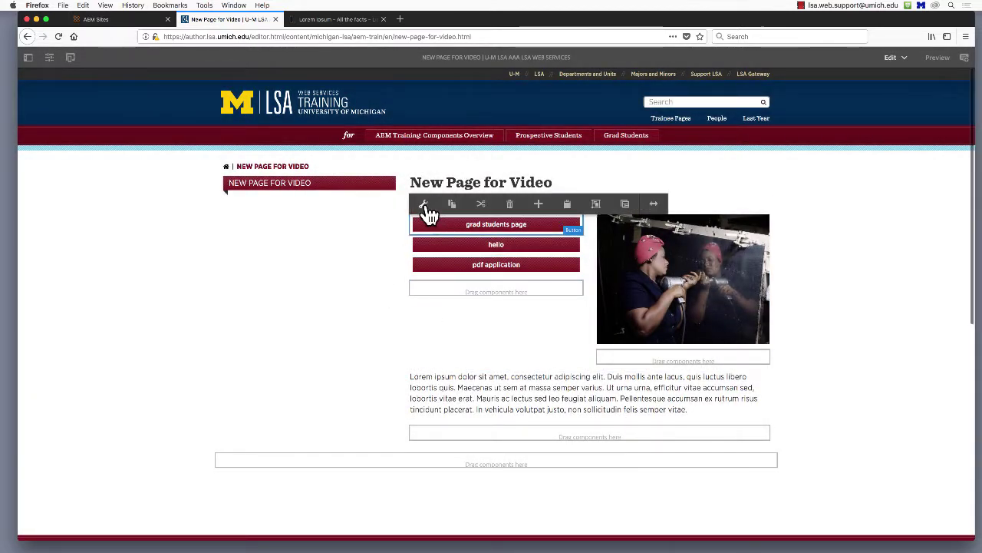
left_click(426, 208)
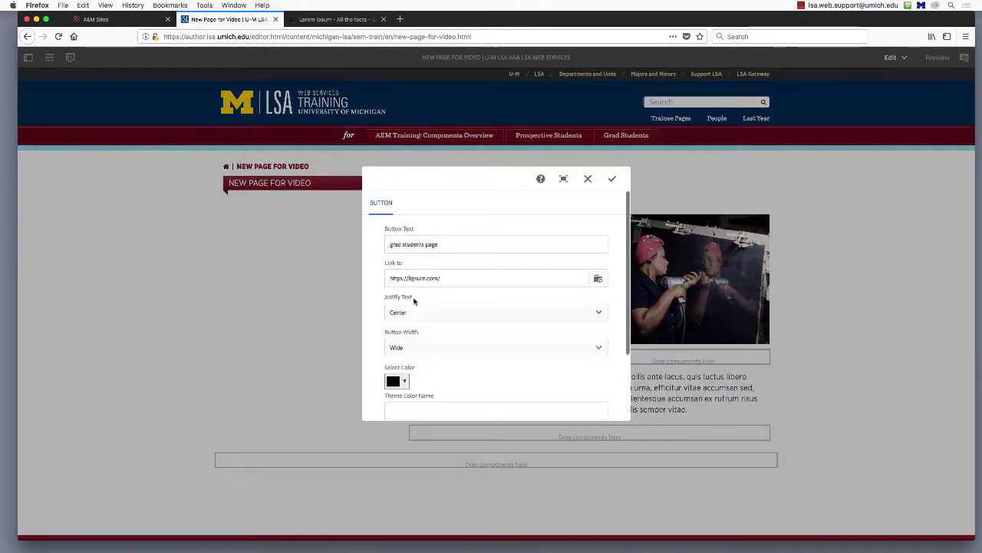
scroll(384, 315, "down", 3)
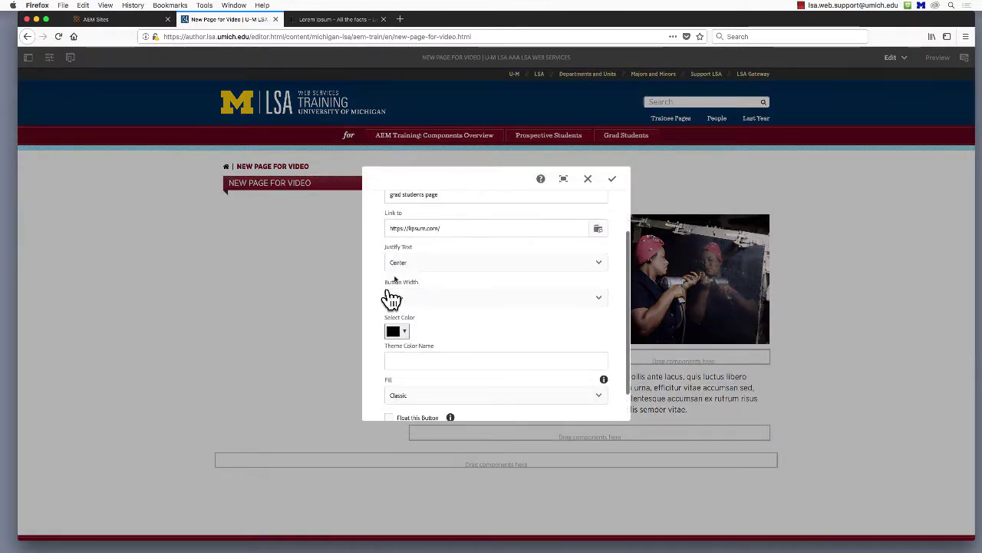
left_click(408, 266)
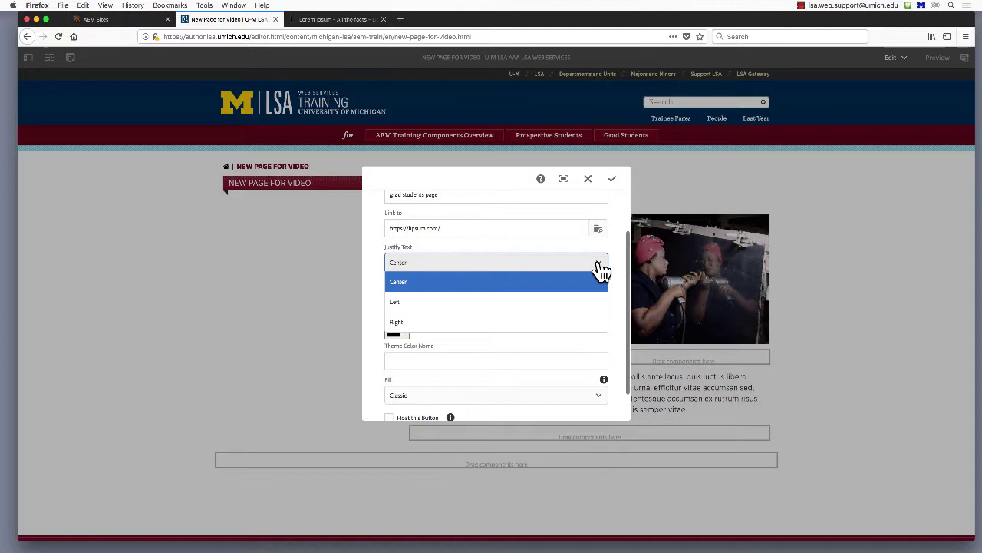
left_click(610, 307)
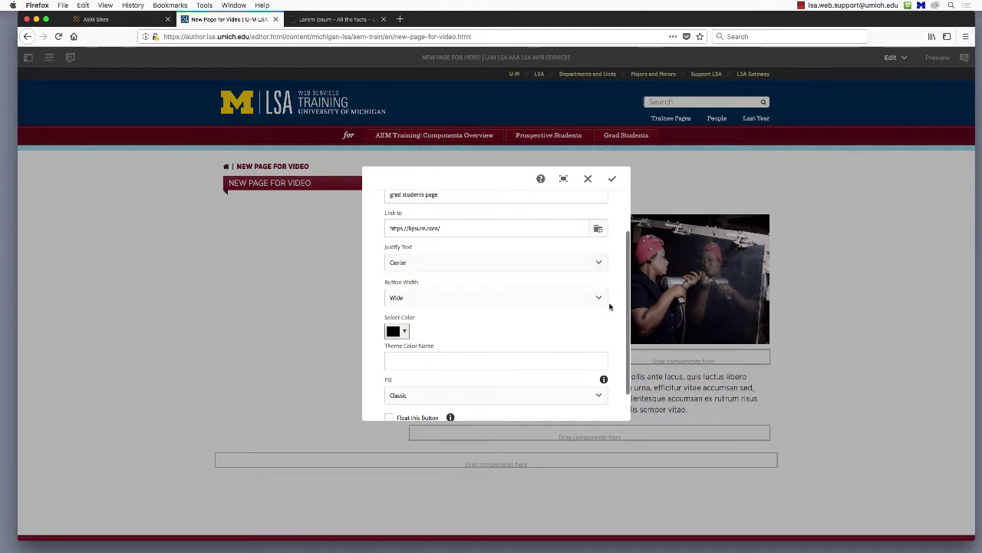
left_click(603, 304)
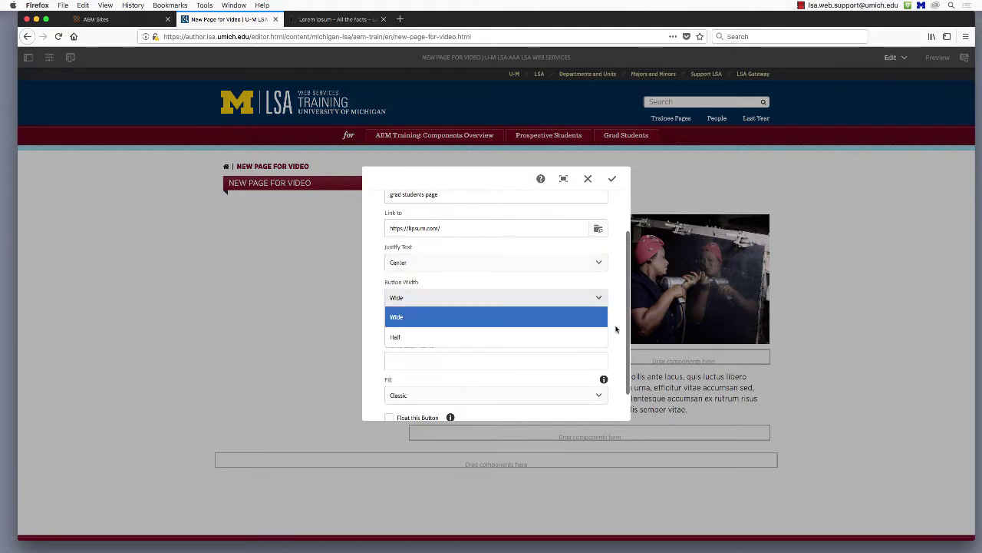
left_click(616, 329)
- Give the grad students page button The Rock Gray colour and Light No Fill style, and save
left_click(399, 332)
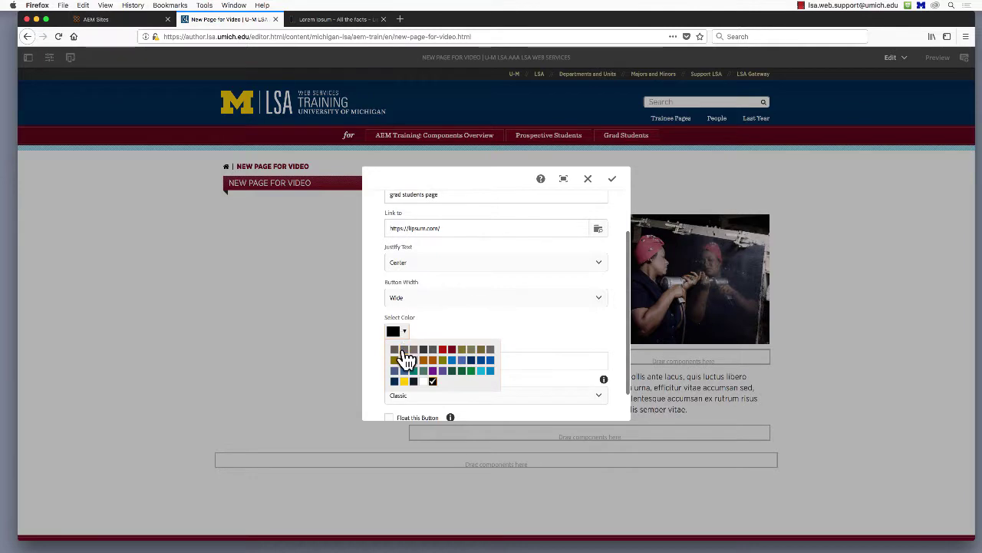
left_click(404, 349)
left_click(528, 342)
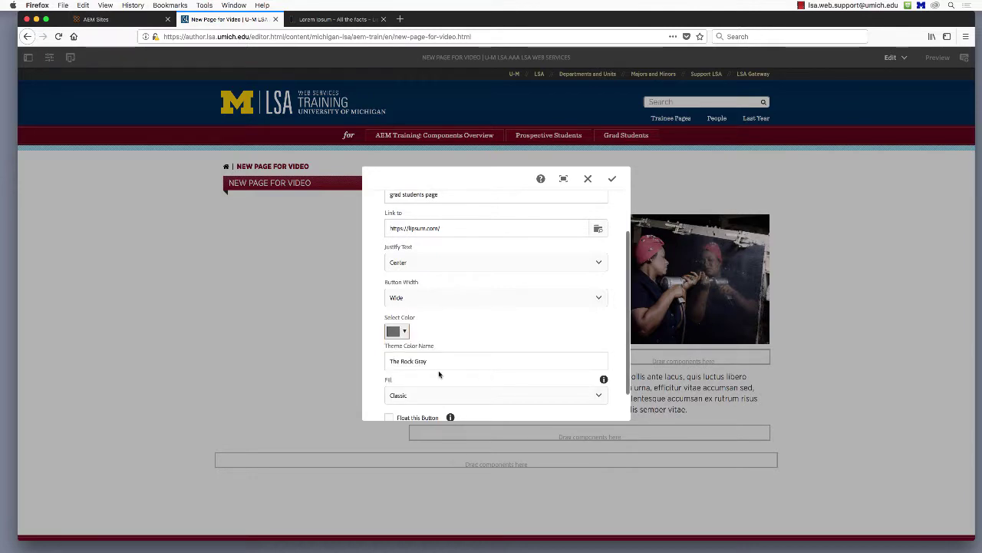
scroll(439, 374, "down", 1)
left_click(390, 364)
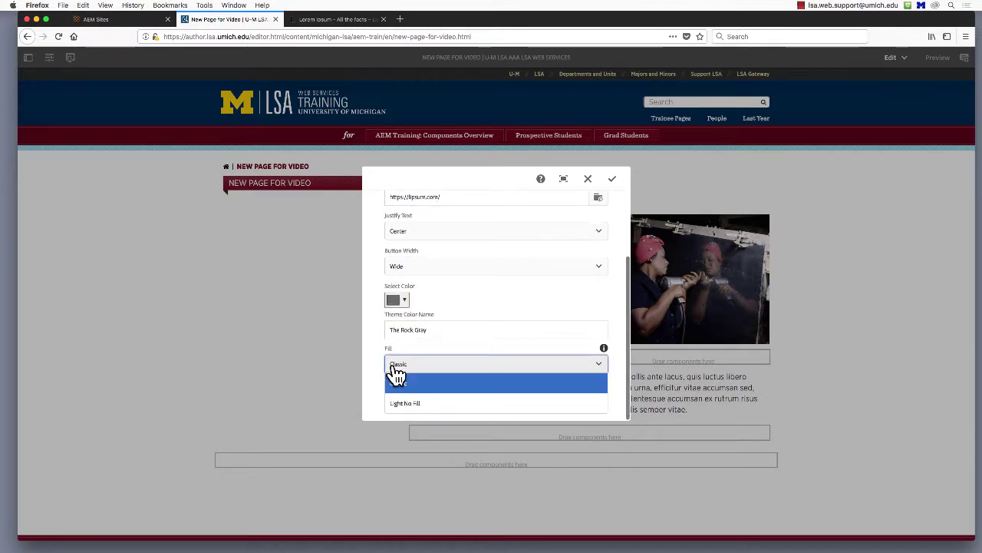
left_click(395, 405)
left_click(612, 179)
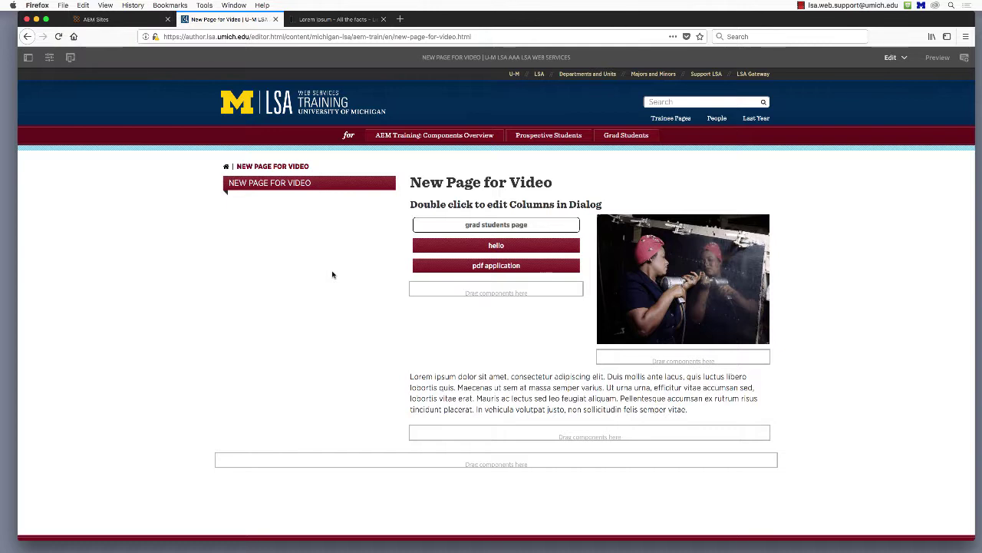
left_click(621, 292)
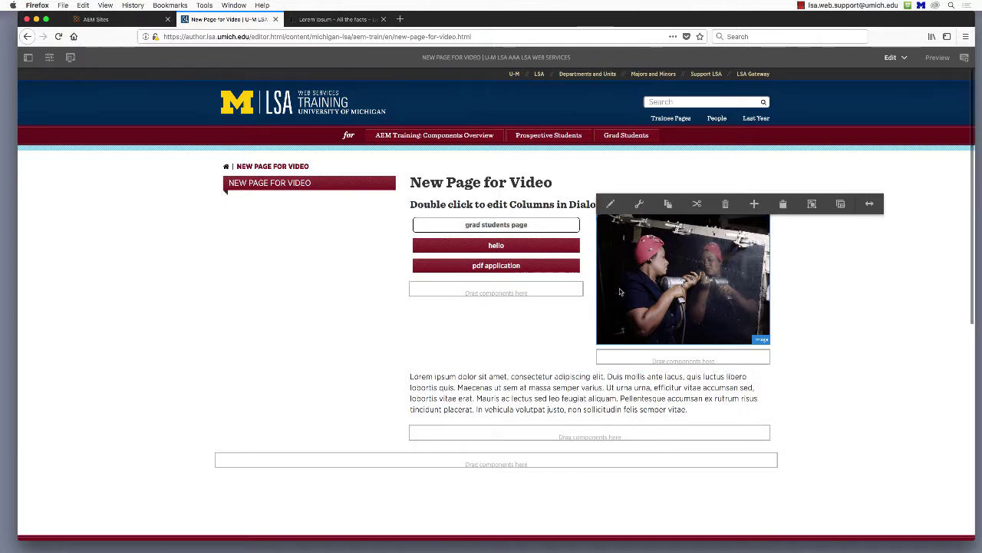
left_click(639, 205)
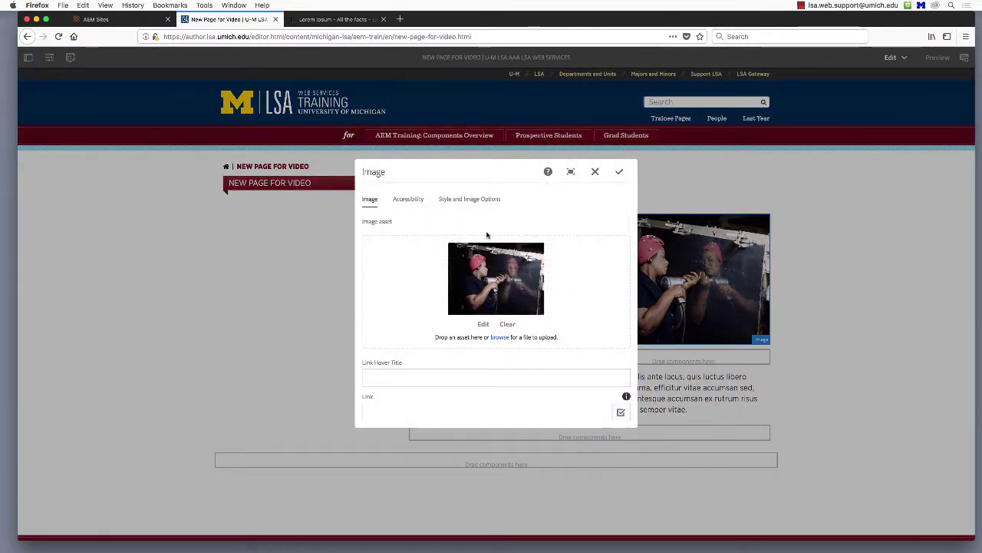
scroll(405, 319, "down", 3)
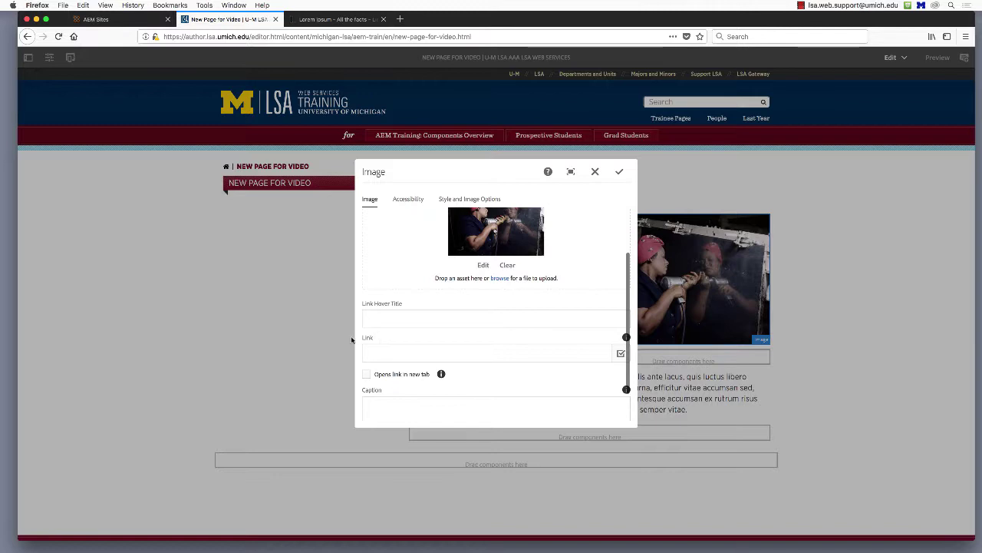
left_click(573, 356)
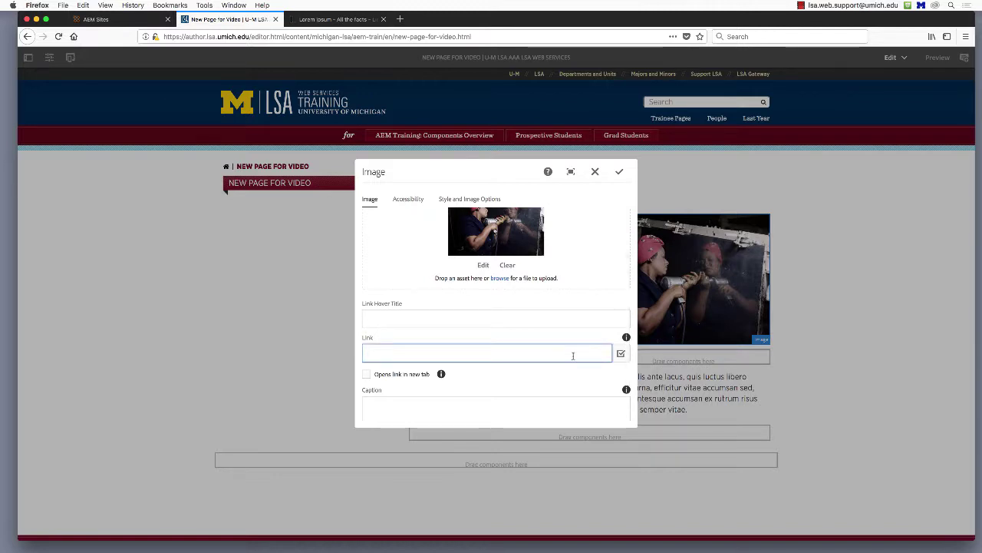
type("https://lipsum.com/")
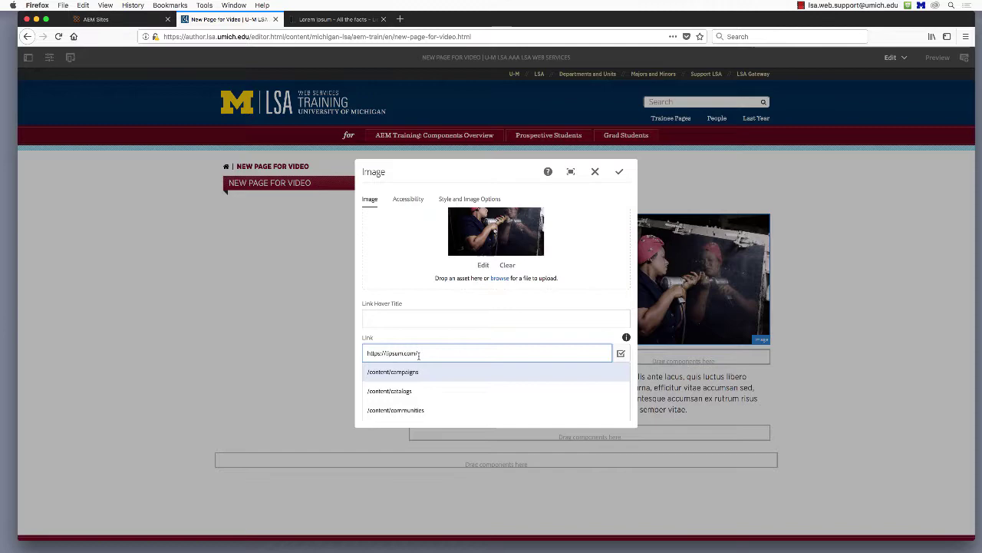
left_click_drag(434, 353, 382, 354)
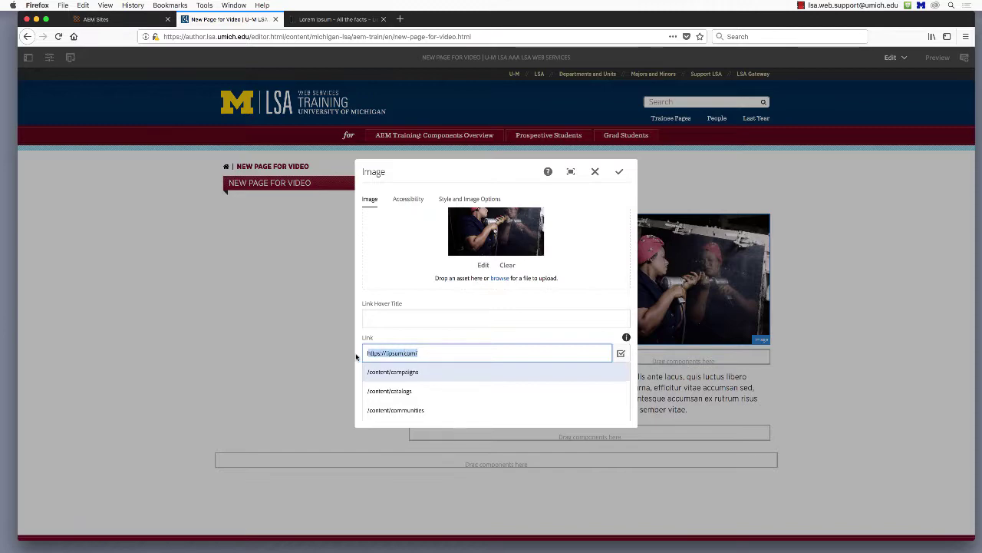
left_click(619, 171)
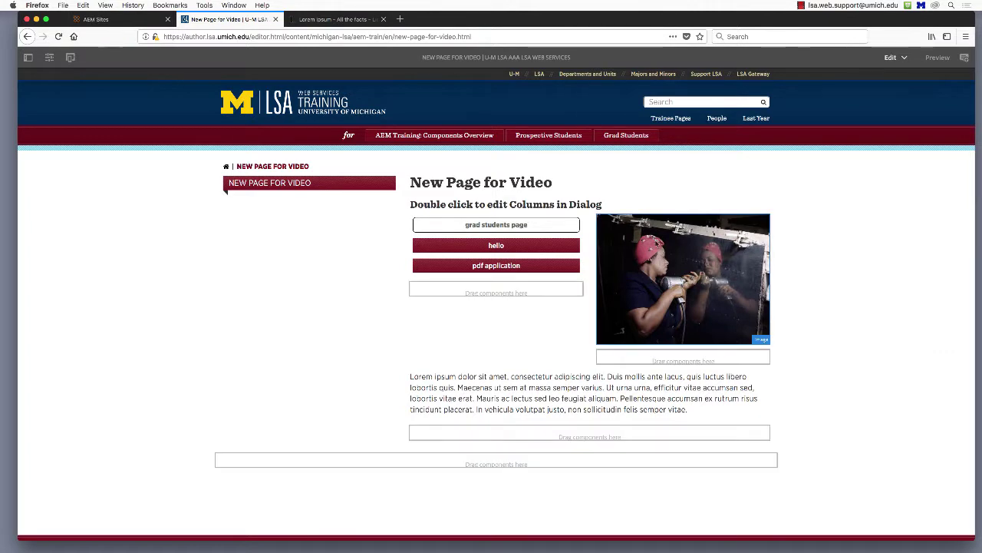
- Reopen the photo's settings and clear its external link address
left_click(654, 240)
left_click(639, 203)
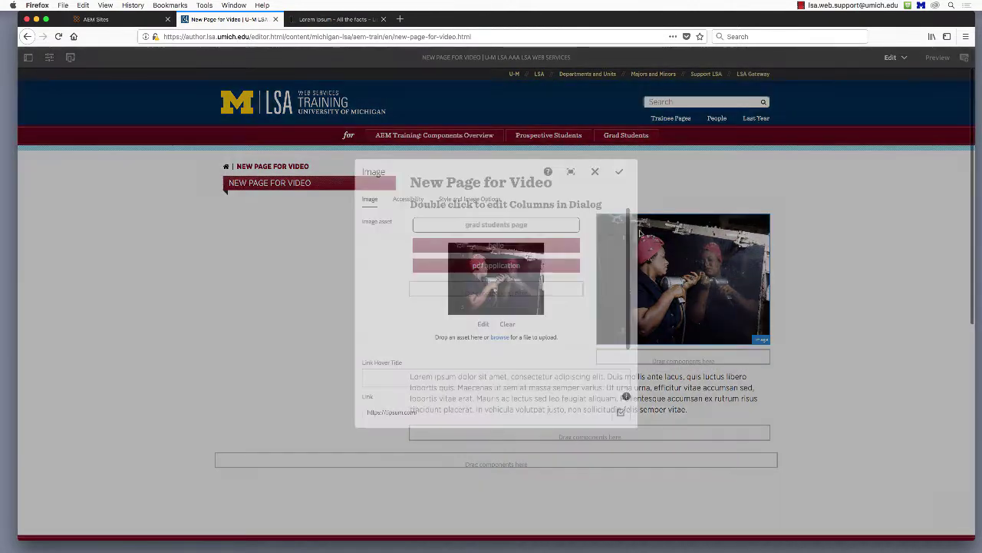
scroll(604, 274, "down", 3)
left_click_drag(430, 318, 281, 320)
key("BackSpace")
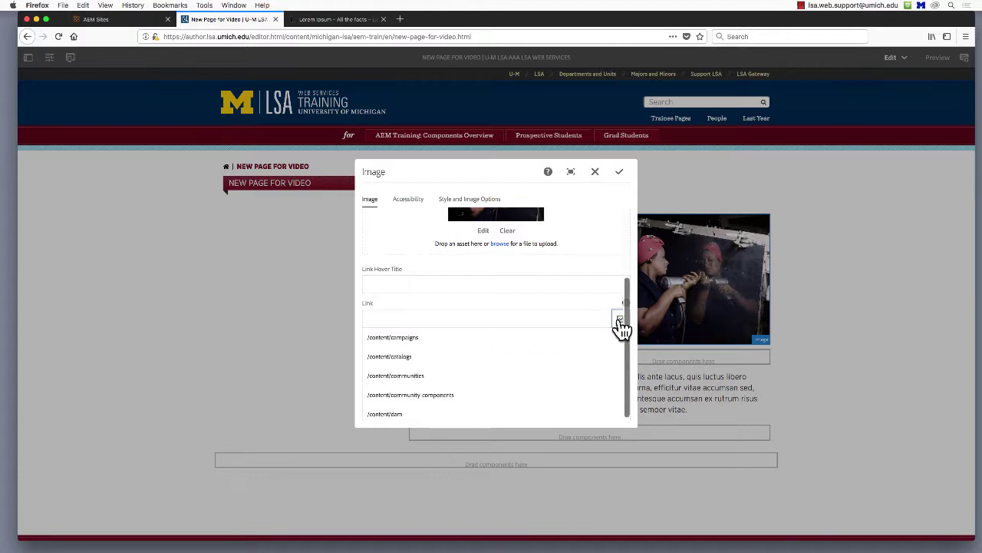
left_click(619, 318)
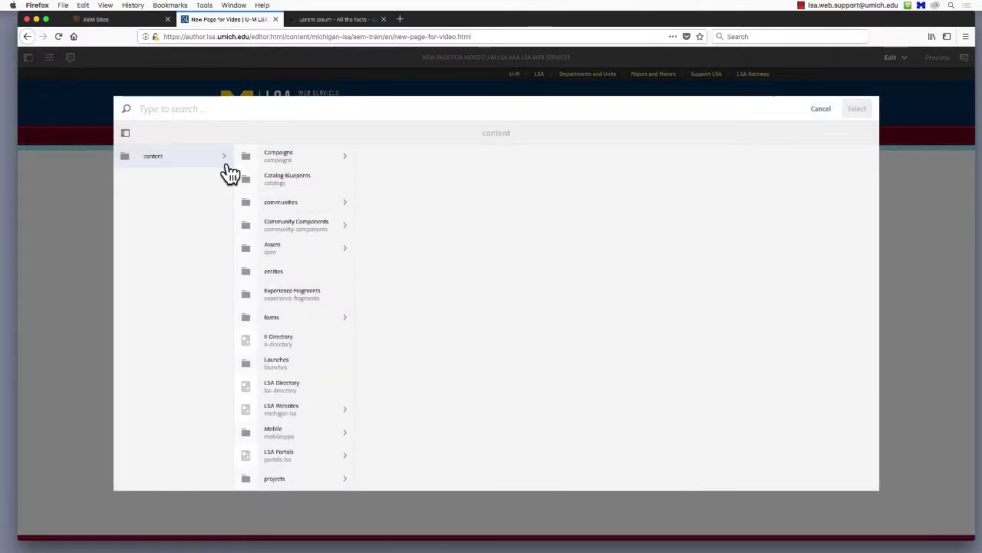
- Set the image link to the AAAEM Training Site's Grad Students page and save
left_click(338, 410)
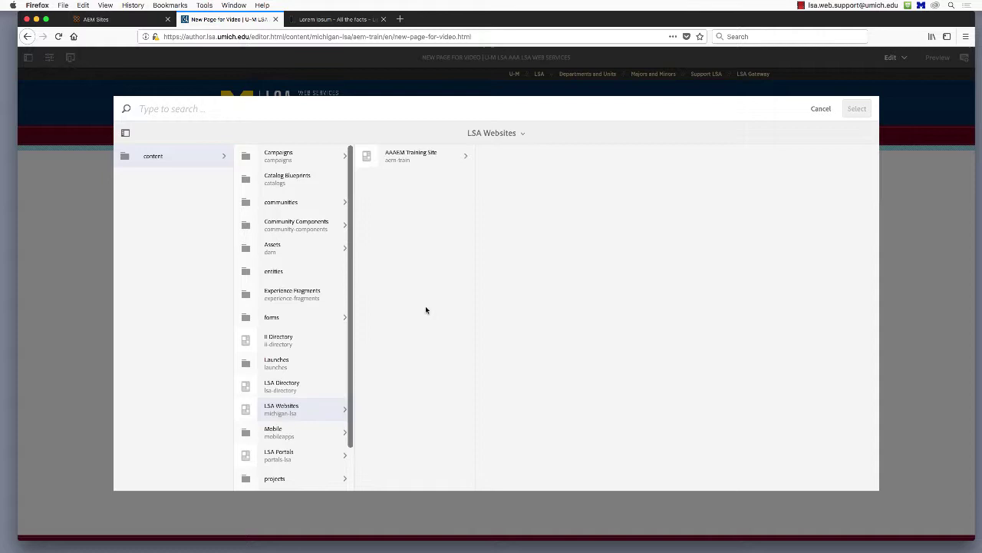
left_click(459, 166)
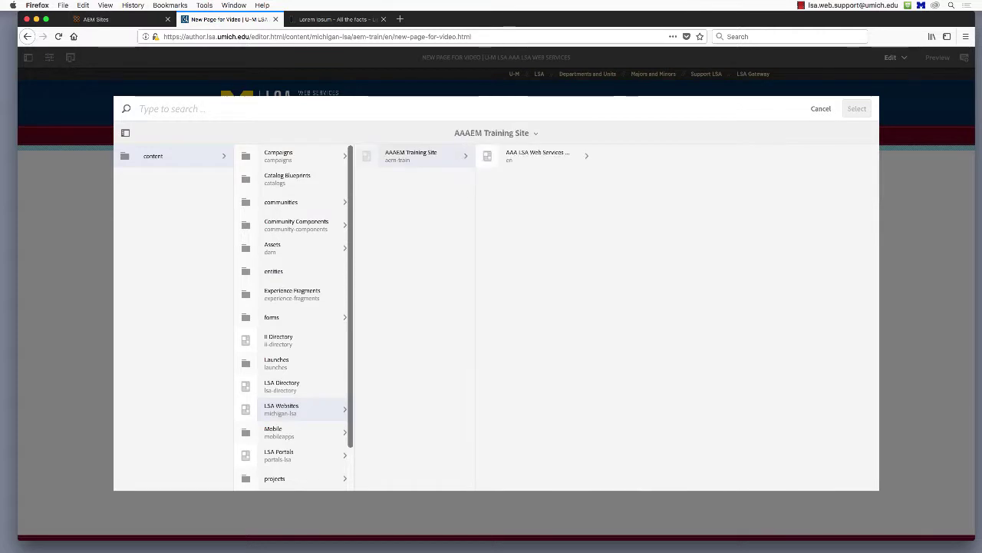
left_click(588, 161)
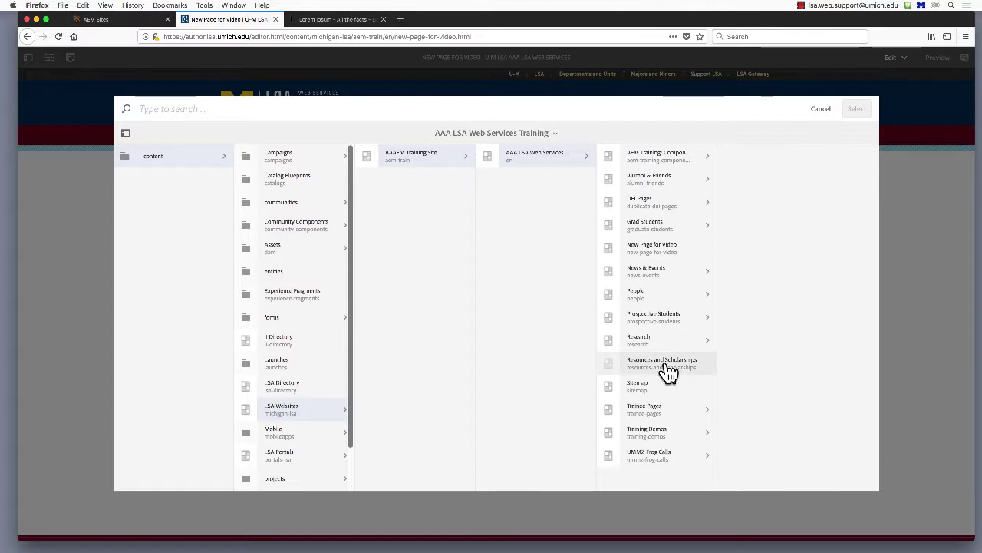
left_click(699, 160)
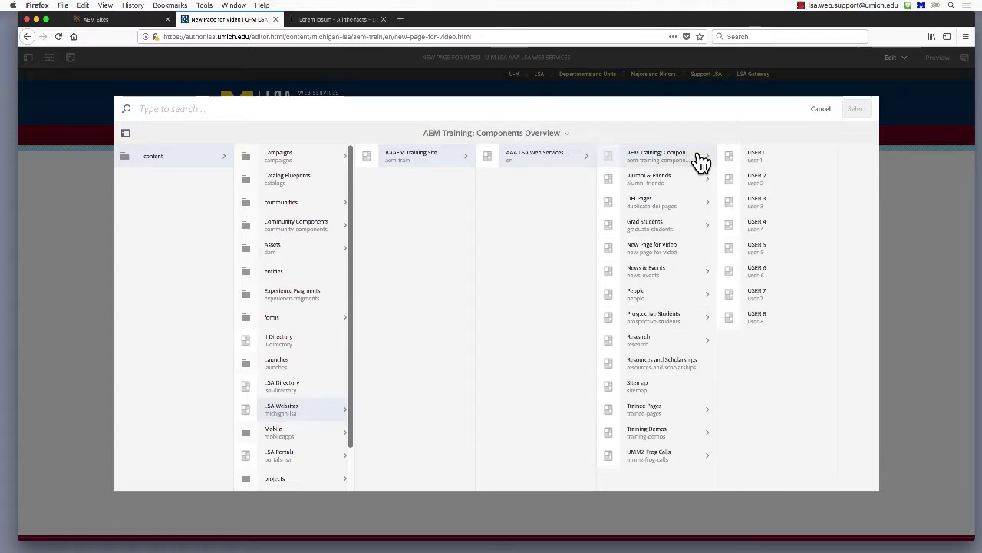
left_click(576, 164)
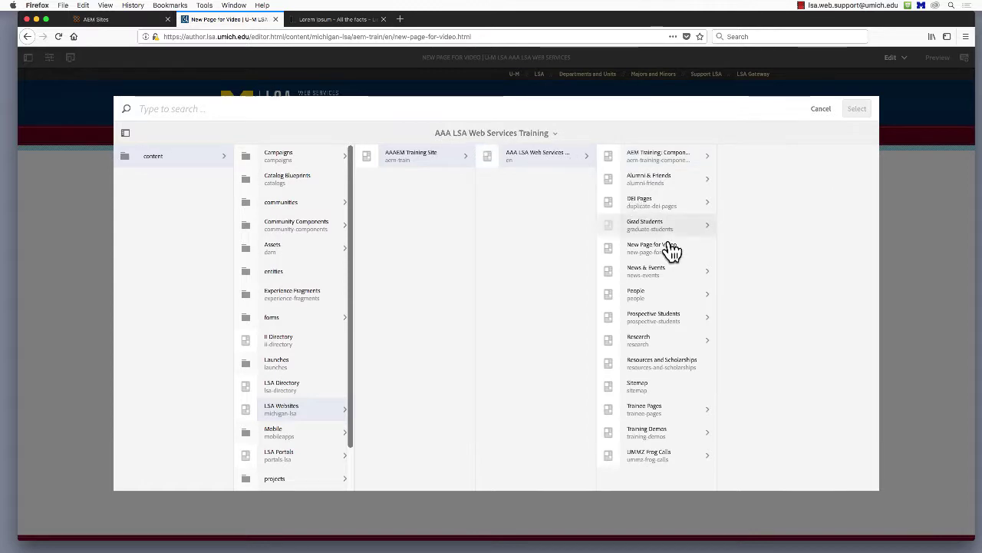
left_click(608, 225)
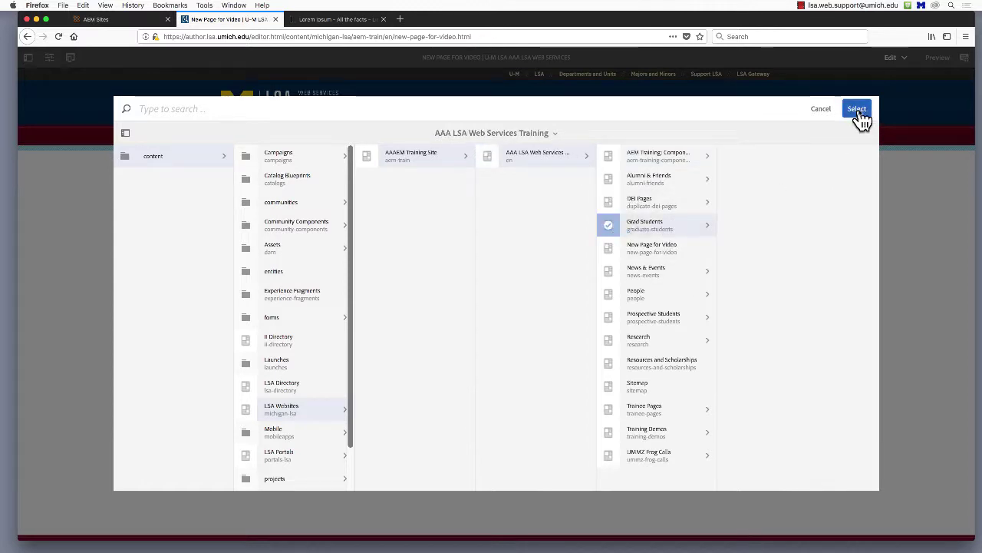
left_click(857, 110)
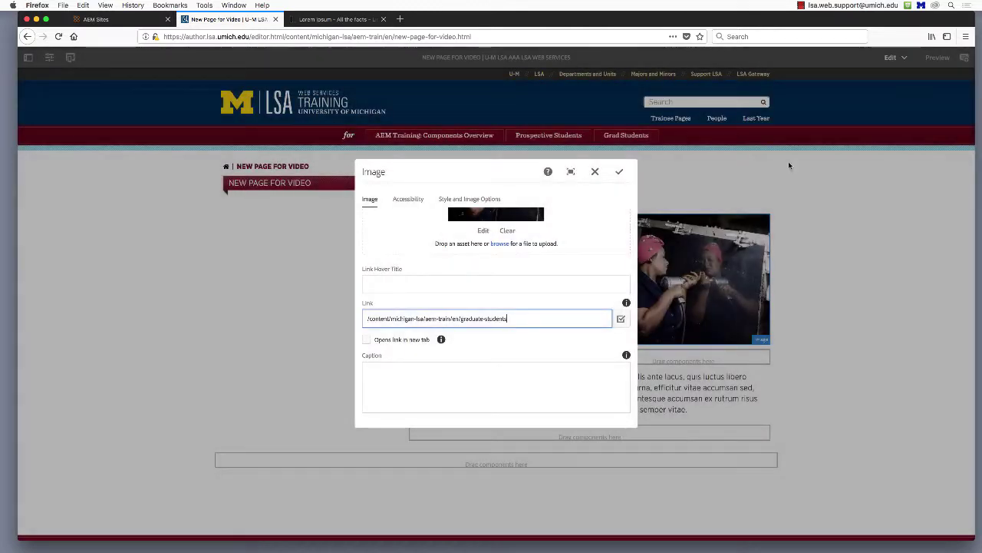
left_click(620, 172)
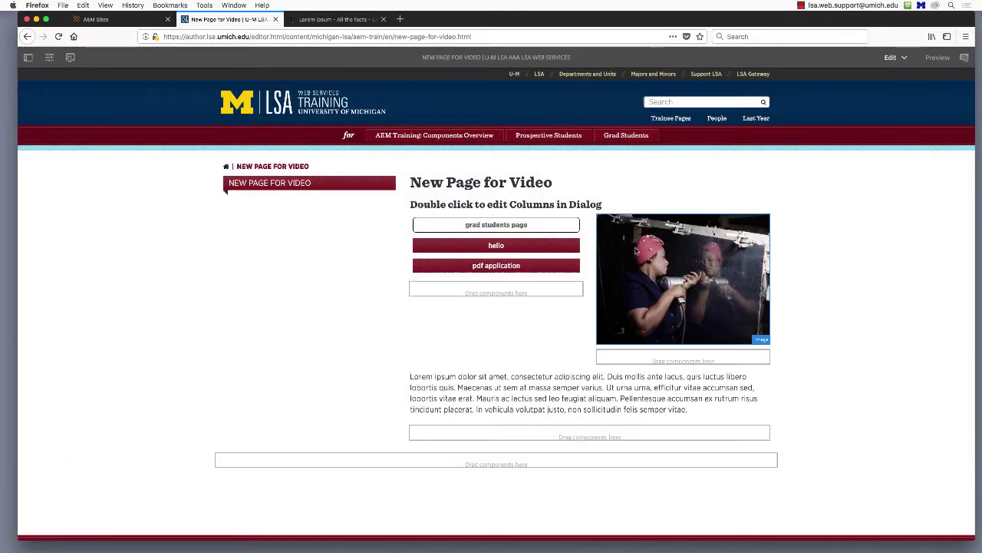
- Reopen the image settings and delete its current Grad Students link path
left_click(635, 256)
left_click(640, 202)
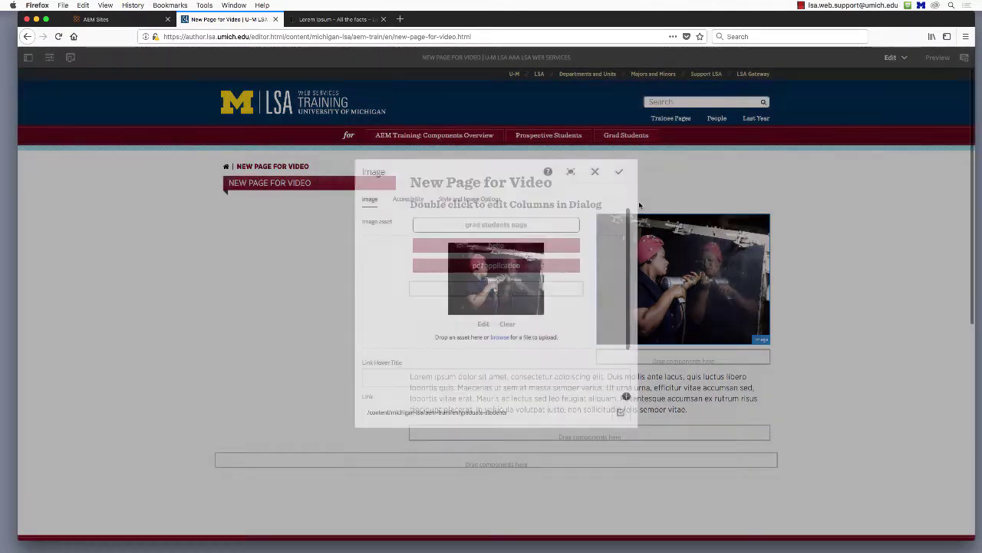
left_click_drag(525, 407, 327, 306)
key("BackSpace")
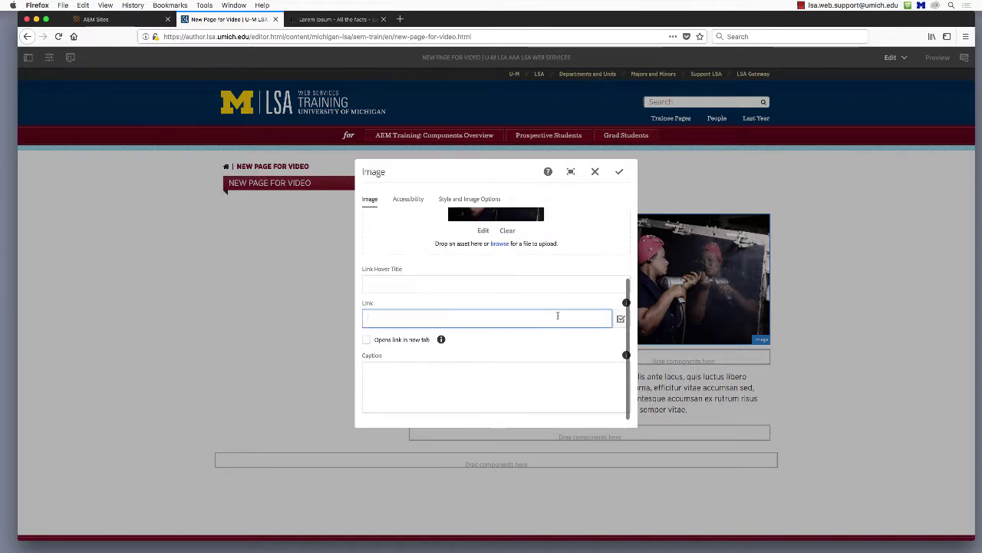
left_click(621, 319)
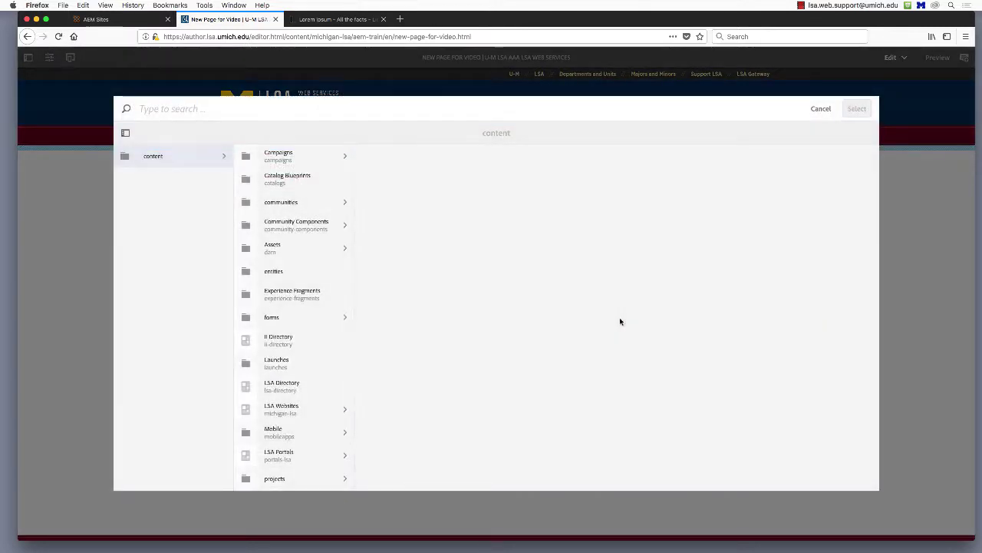
- Link the image to LegalNotices.pdf in aem-train-assets/train-documents and save
left_click(317, 261)
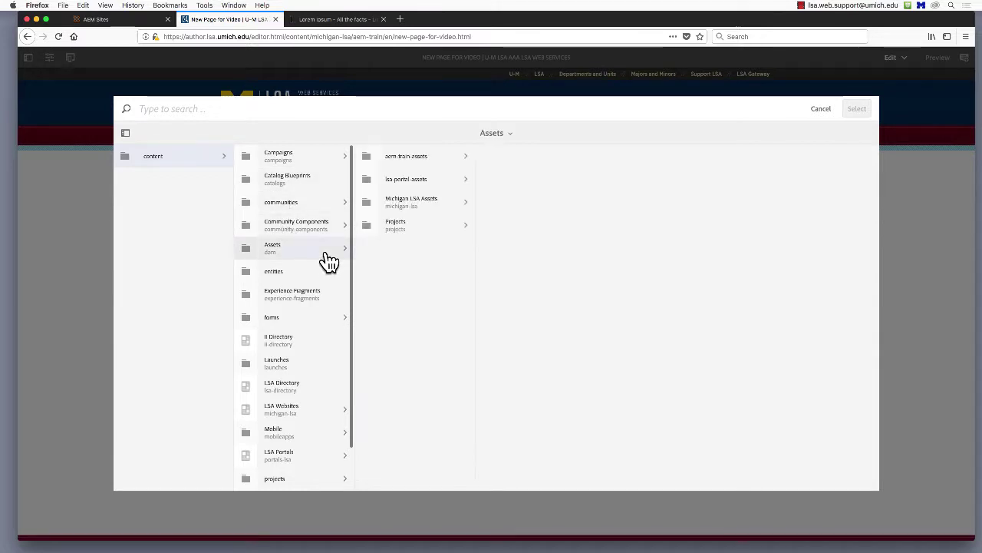
left_click(459, 161)
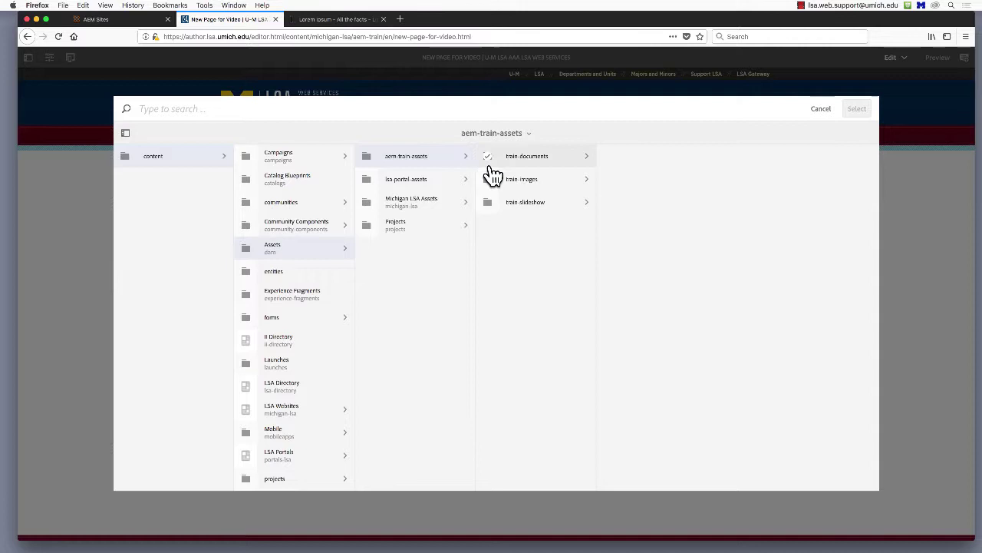
left_click(570, 163)
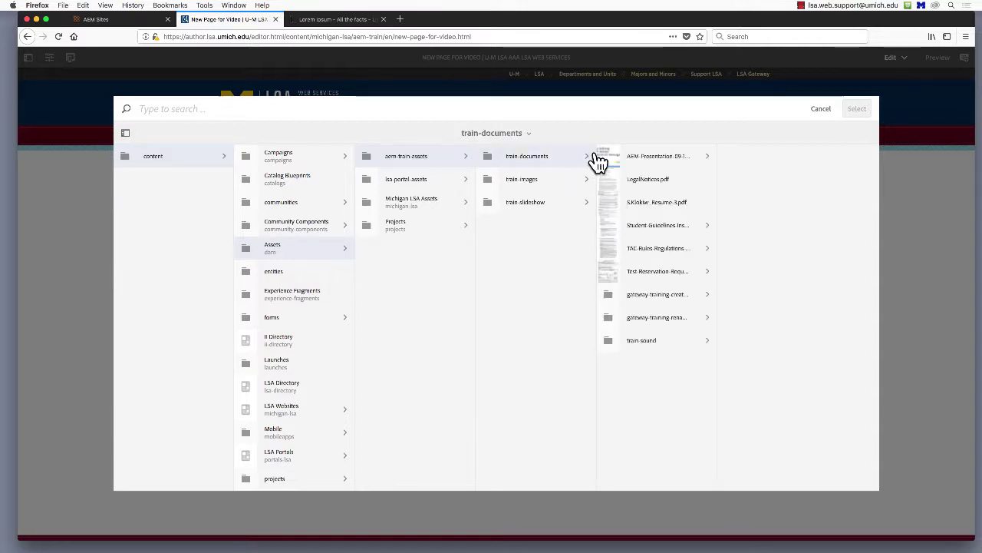
left_click(637, 179)
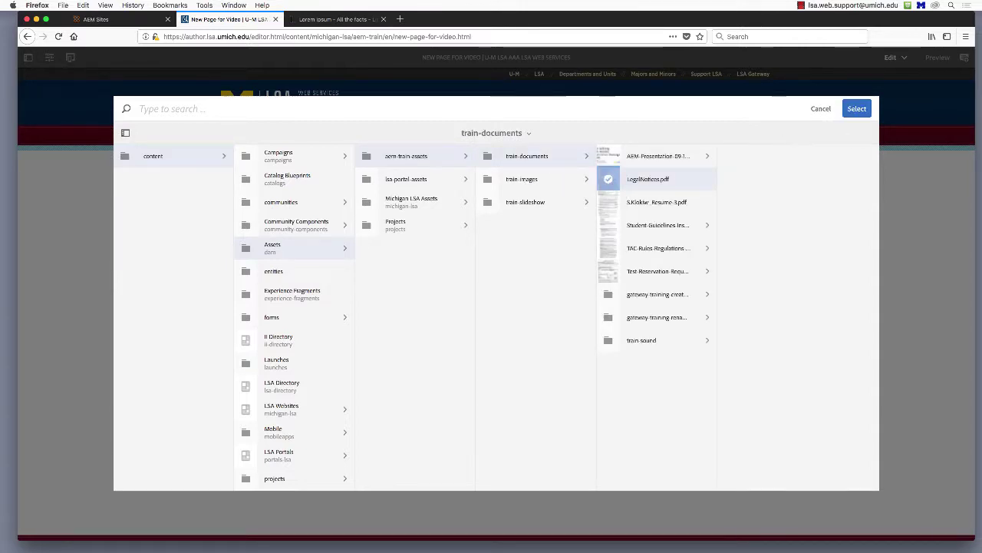
left_click(857, 109)
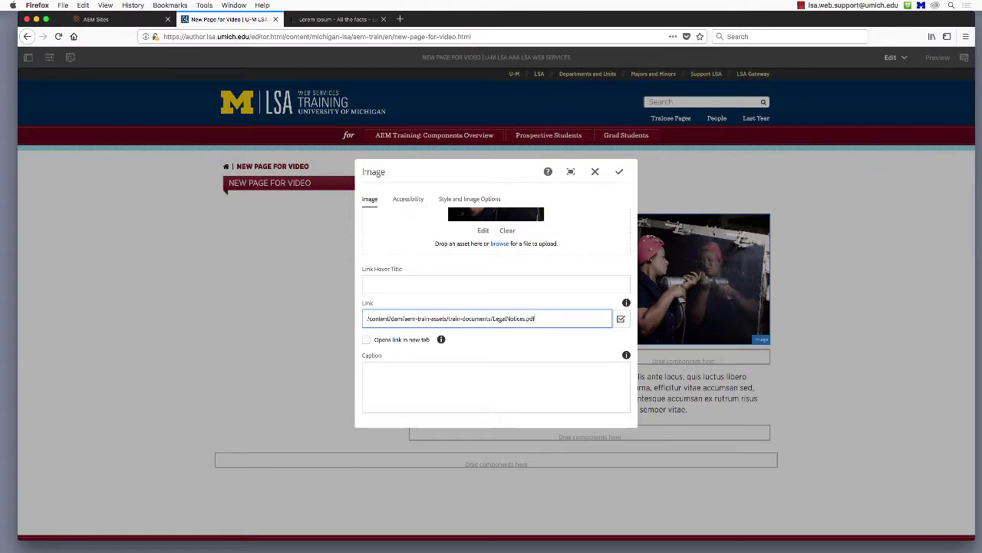
left_click(619, 171)
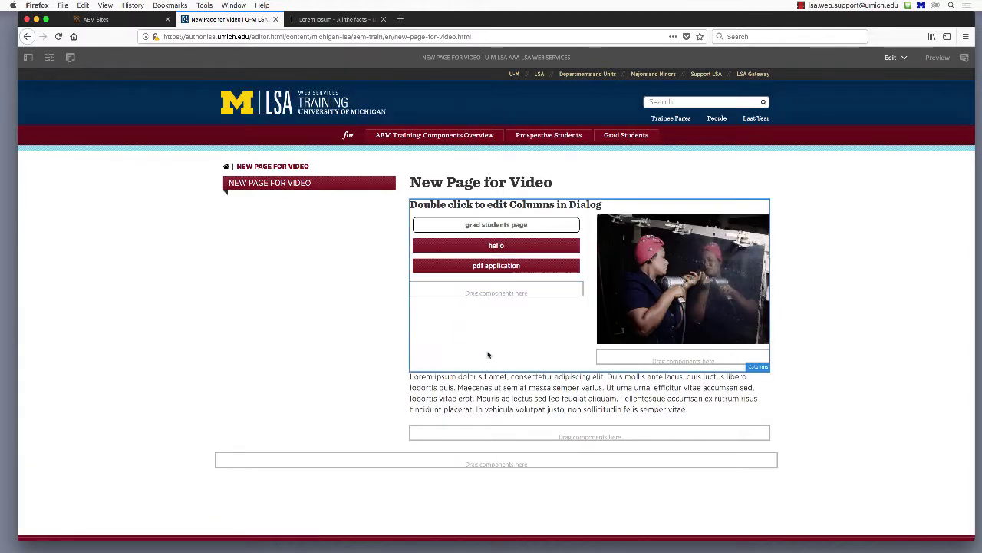
left_click(481, 390)
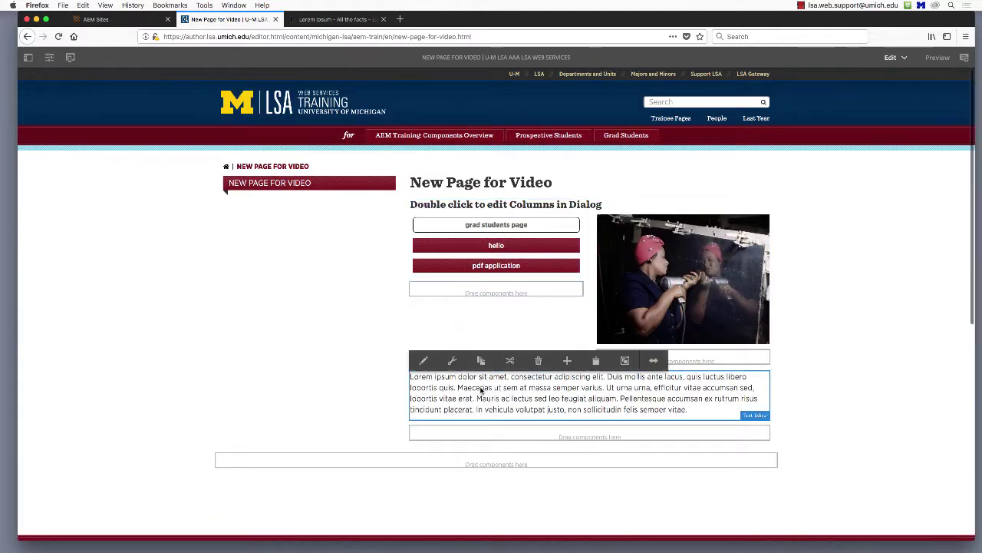
left_click(425, 360)
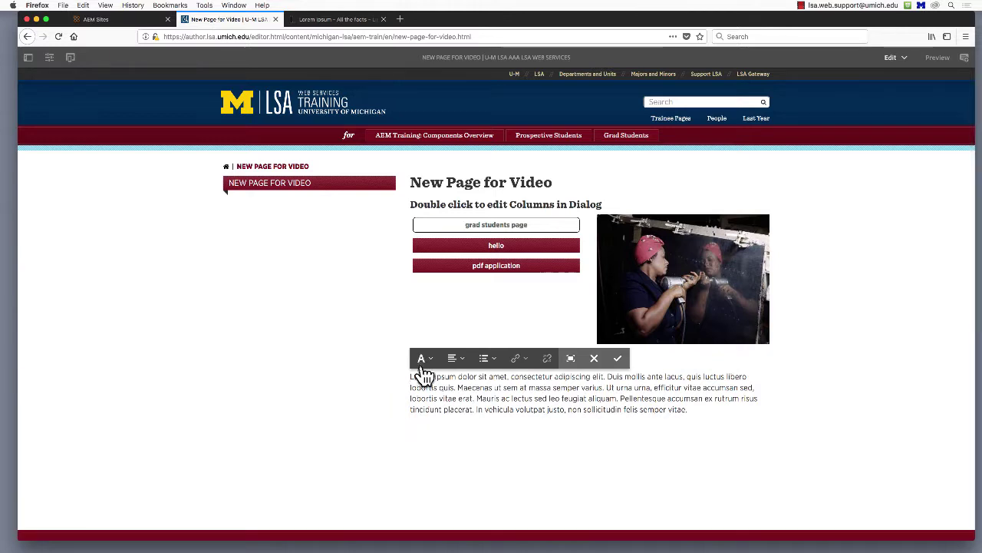
left_click_drag(411, 376, 435, 376)
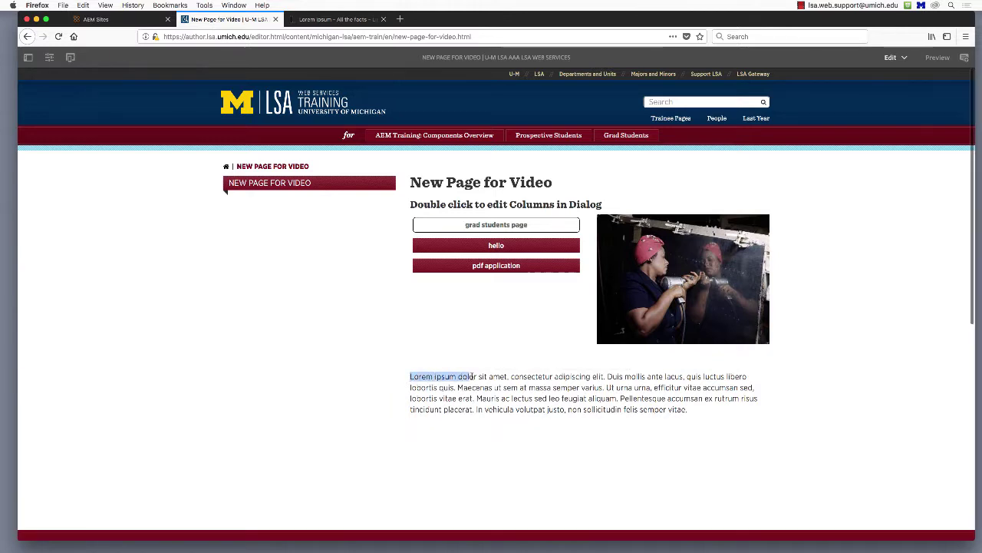
left_click(515, 358)
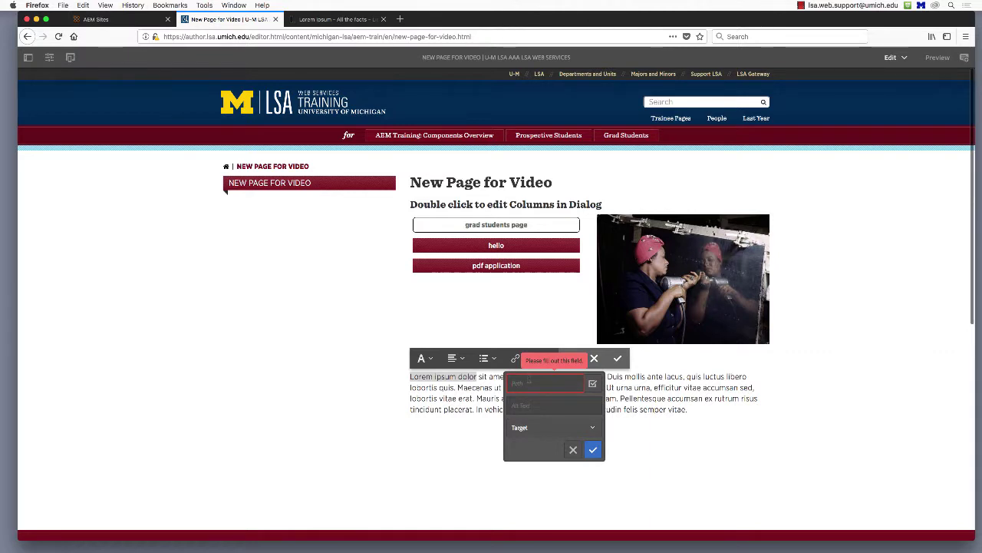
type("https://lipsum.com/")
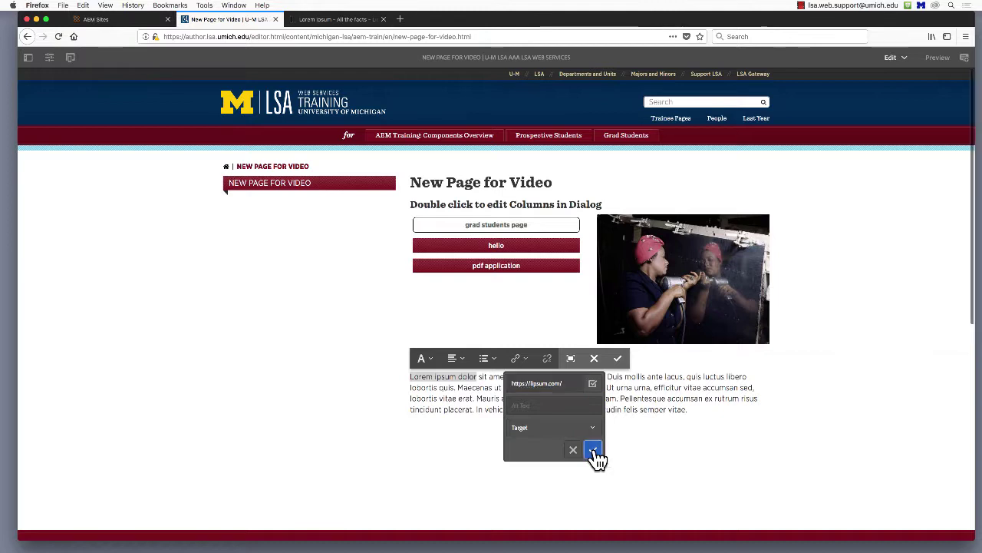
left_click(595, 452)
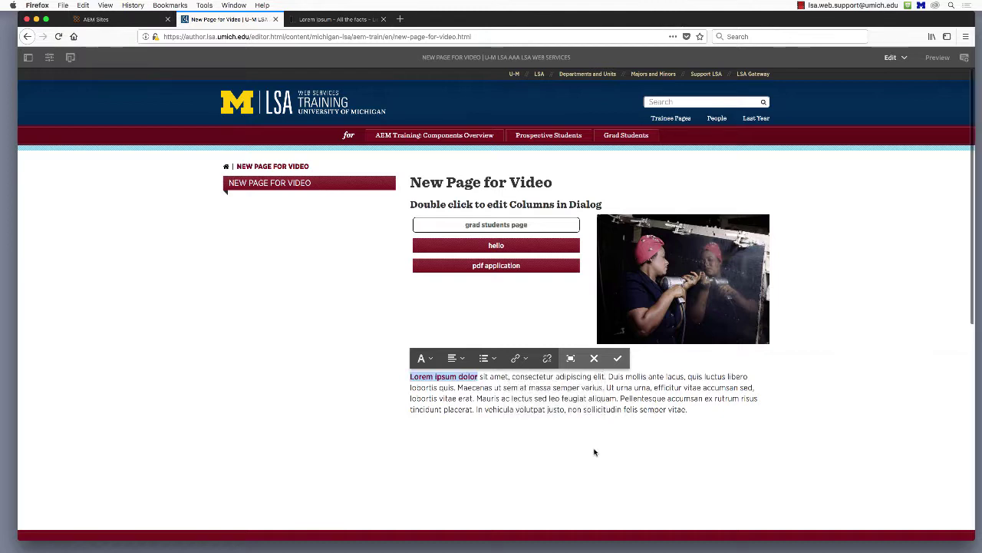
left_click(617, 358)
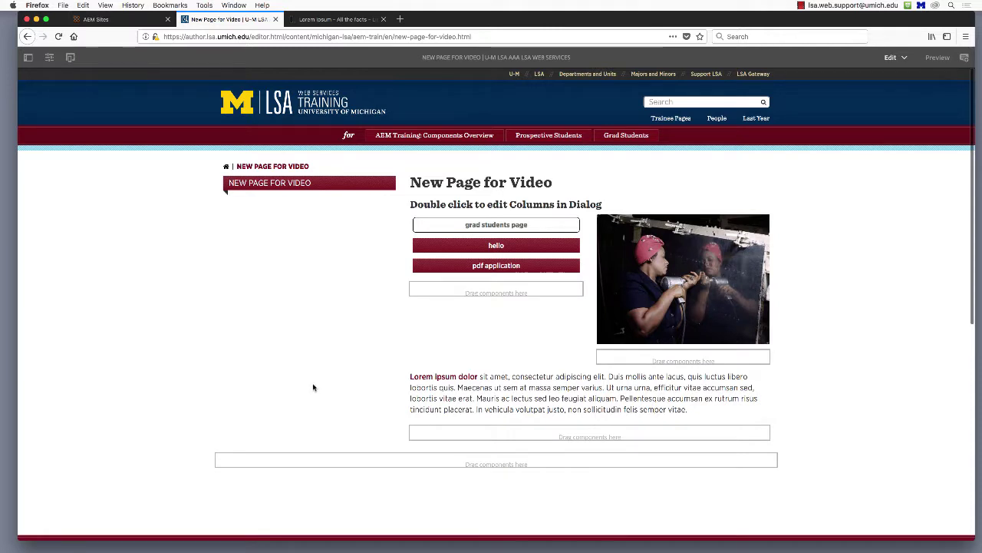